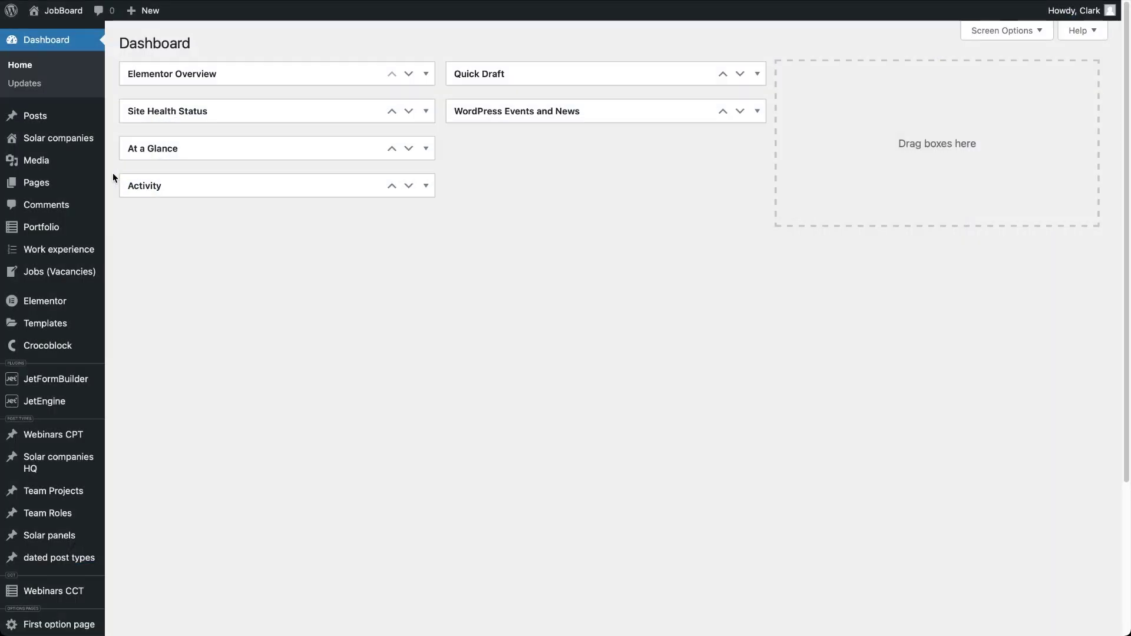
# Step: Open the Offer a job position form from the Forms list and scroll to its Message field and Send button
pyautogui.moveTo(76, 379)
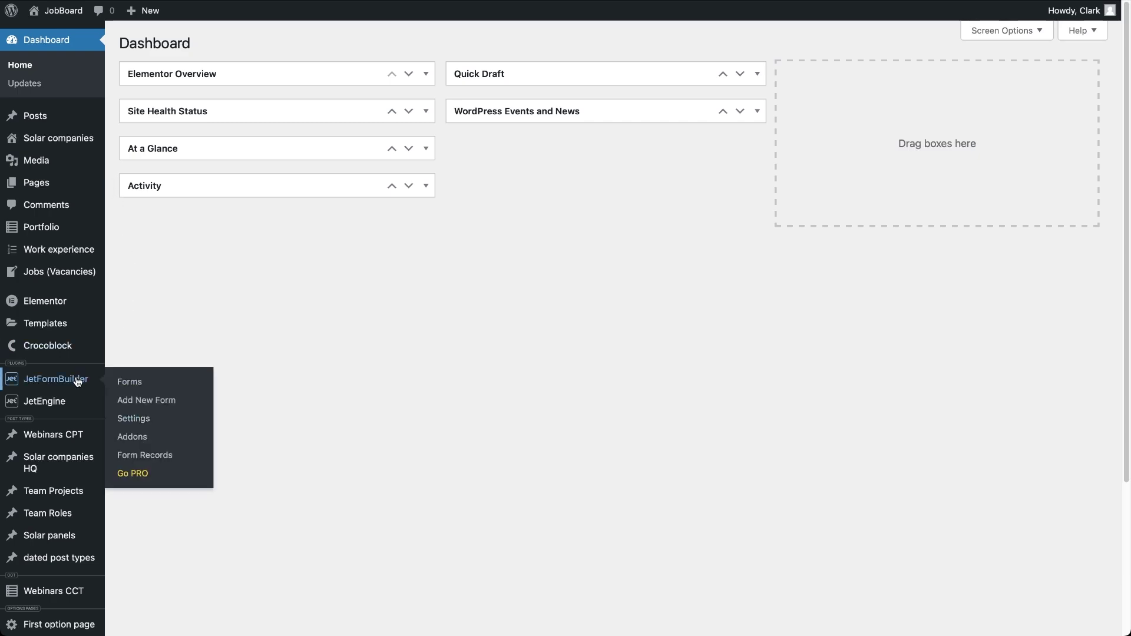
pyautogui.click(125, 383)
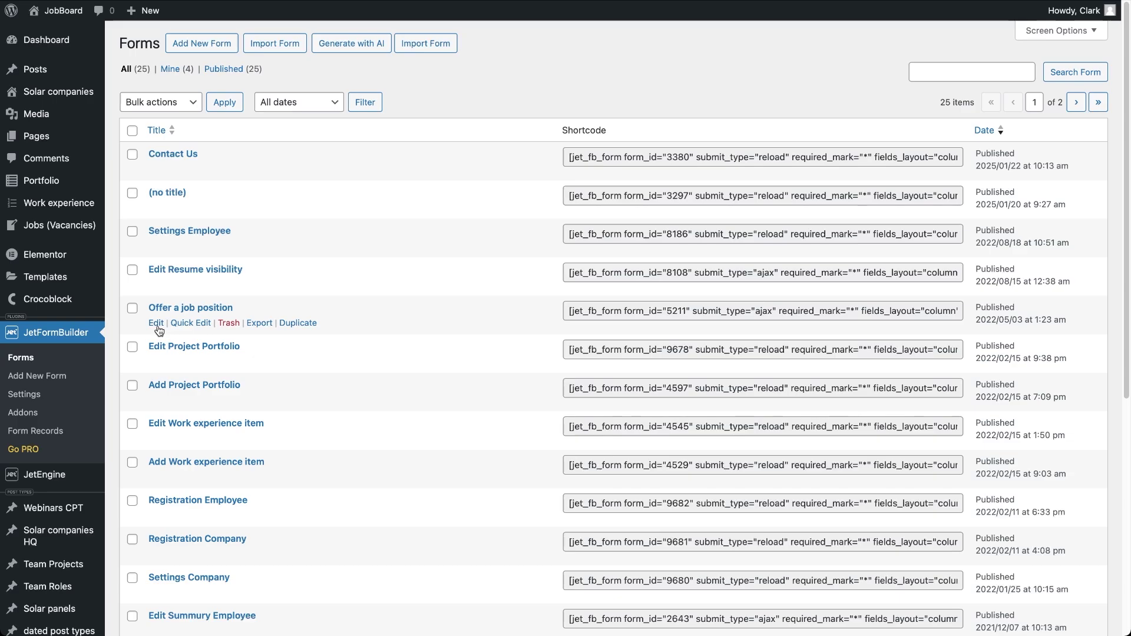
pyautogui.click(157, 326)
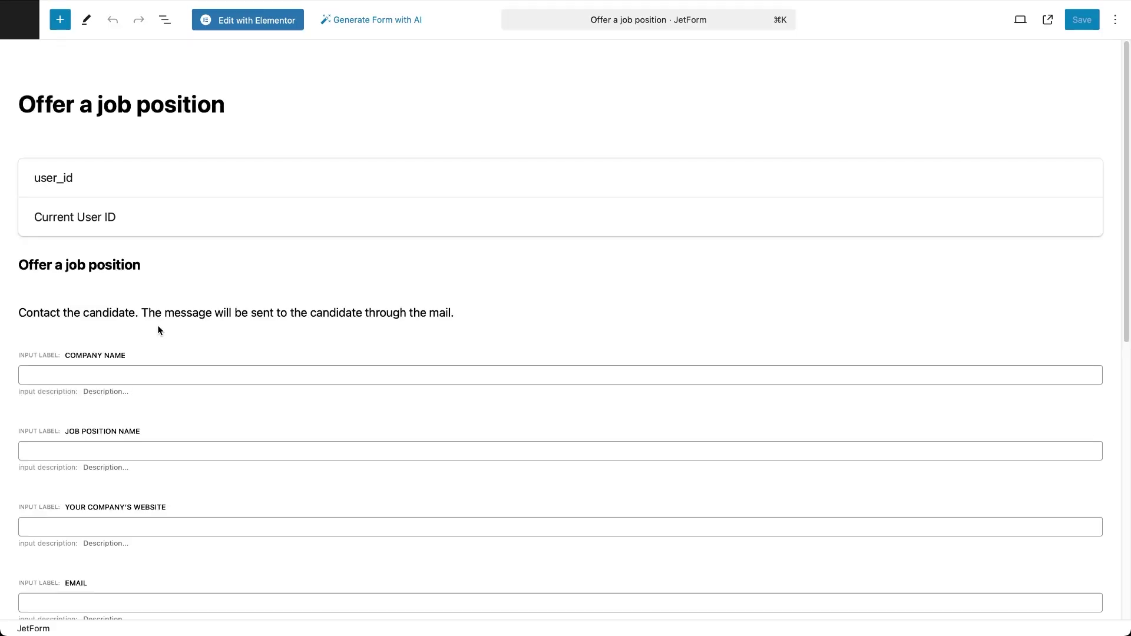
pyautogui.scroll(-5, 232, 481)
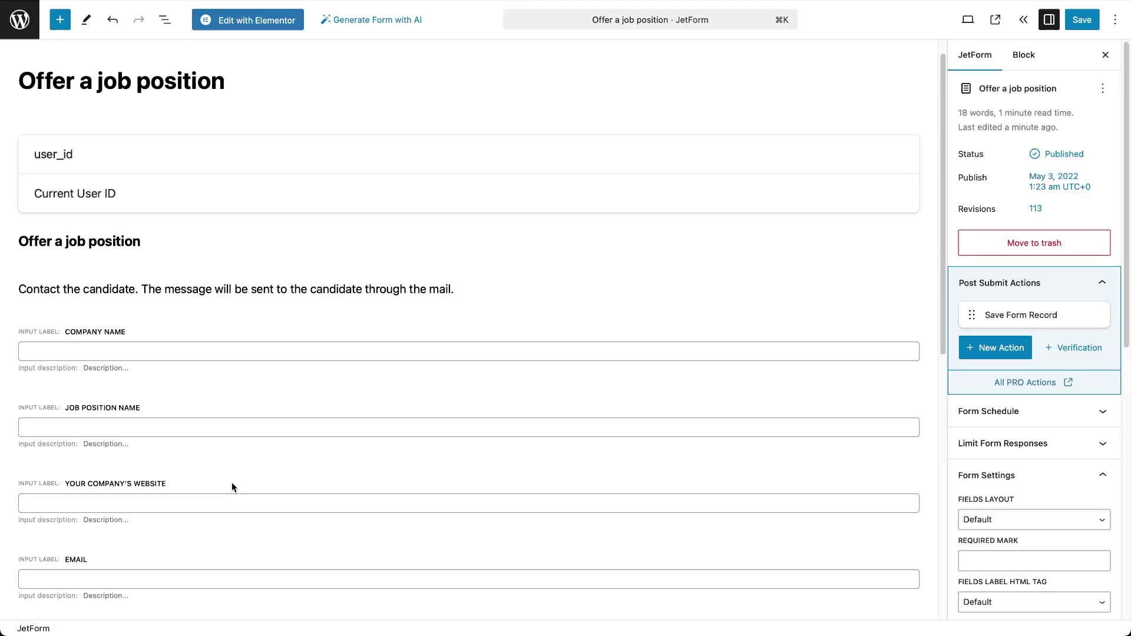
pyautogui.scroll(-3, 231, 487)
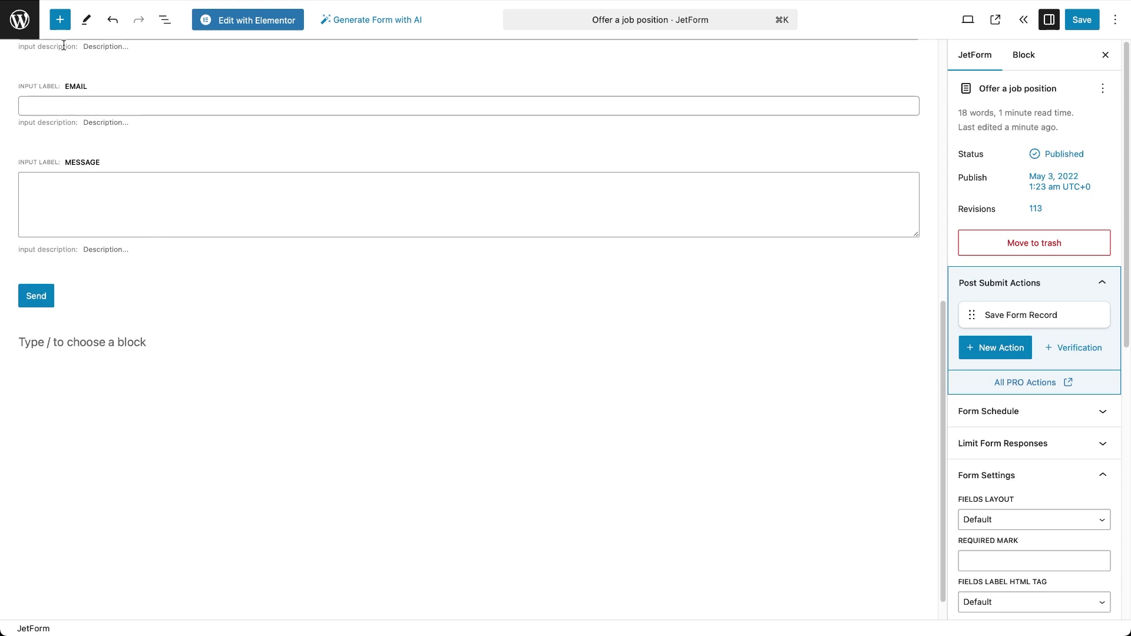
# Step: Insert a Date Field labelled 'Expected Start Date' after the Message field, ready to edit its Starting From Date
pyautogui.click(61, 22)
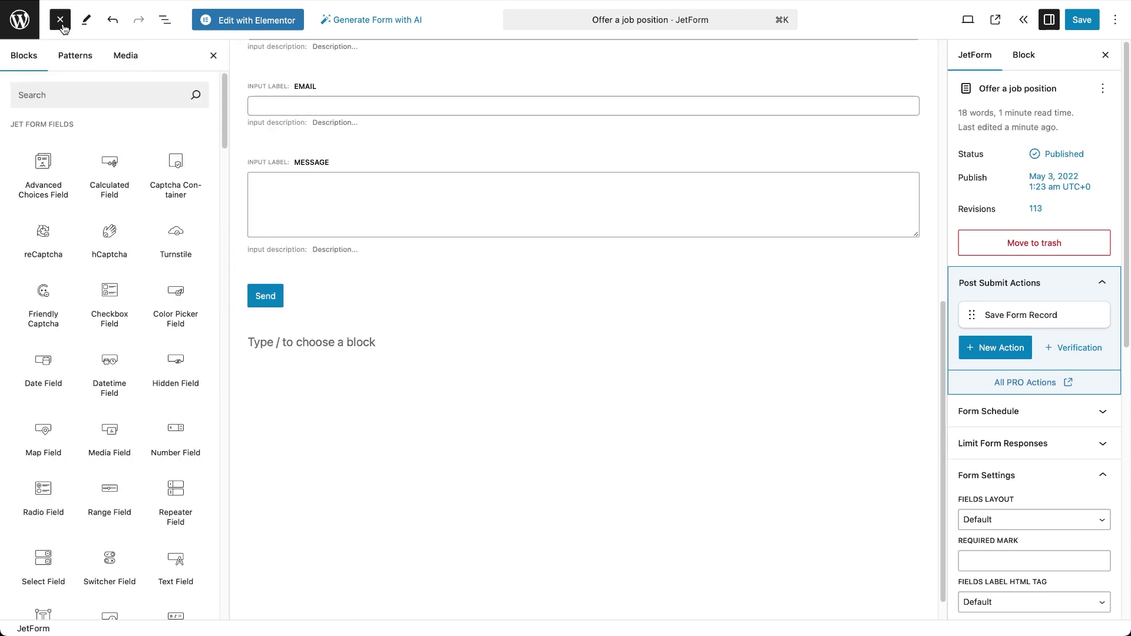
pyautogui.click(71, 96)
pyautogui.write('date')
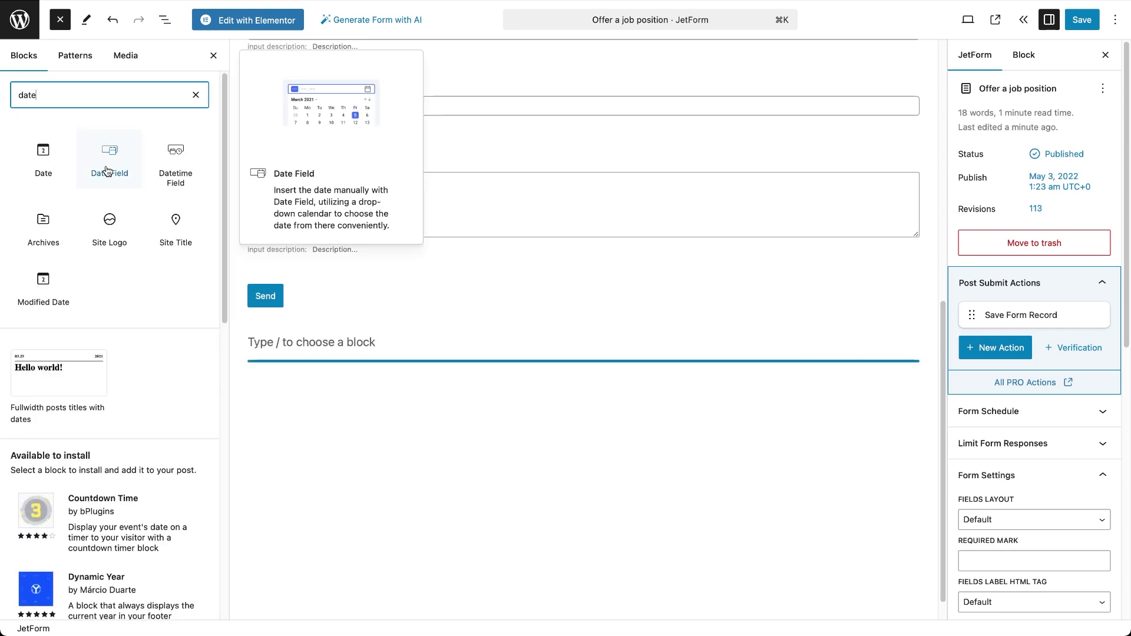
pyautogui.moveTo(112, 171); pyautogui.dragTo(288, 276)
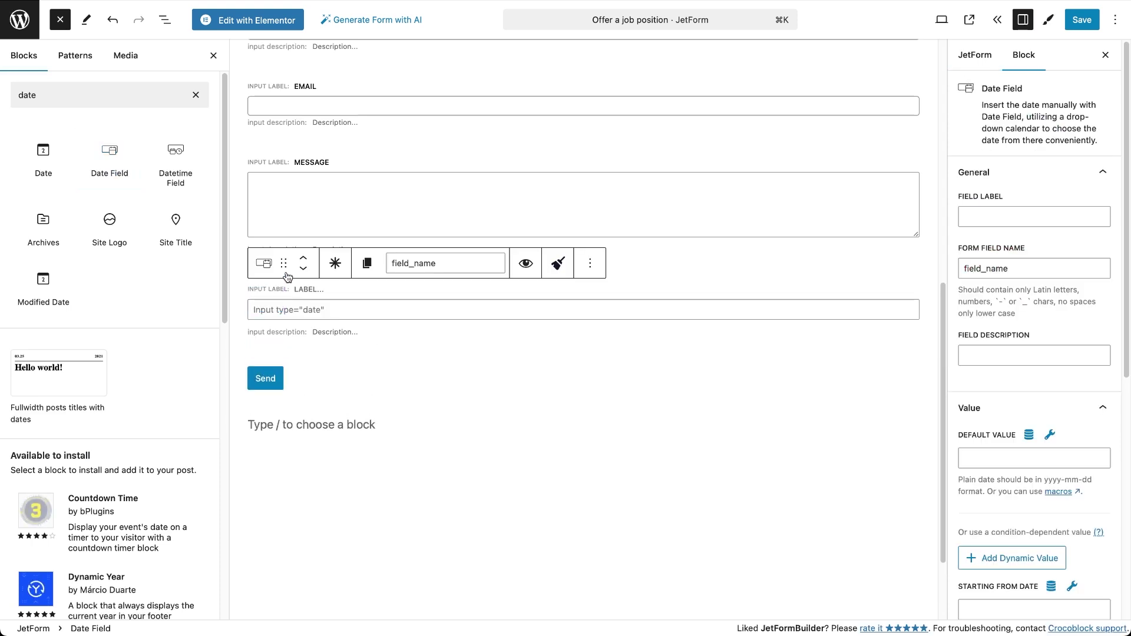
pyautogui.write('Expected Start Date')
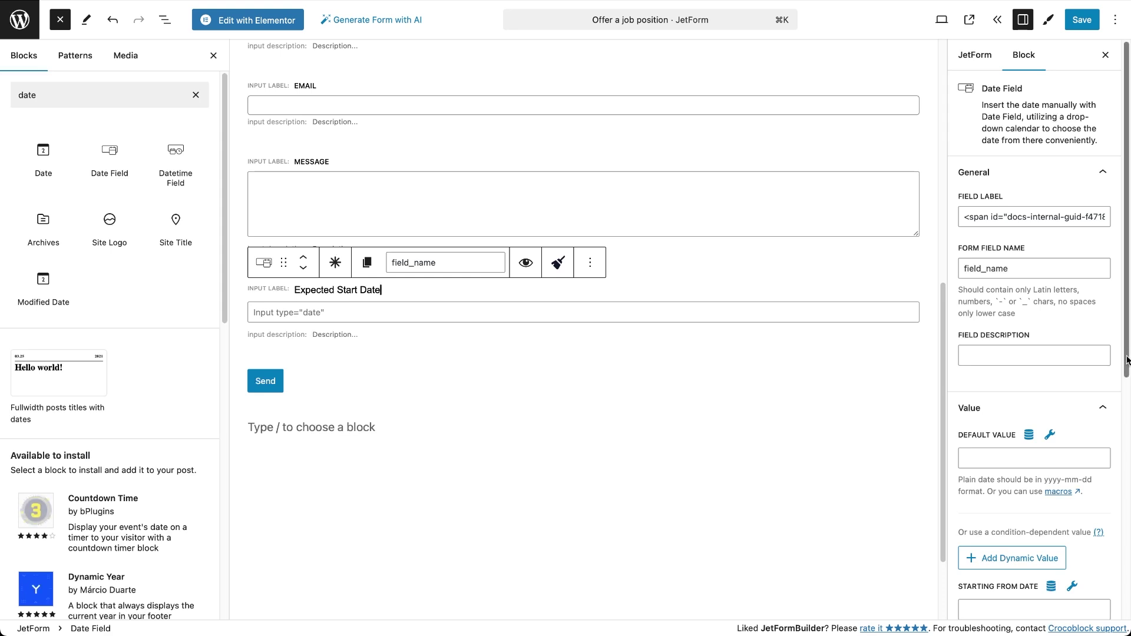
pyautogui.moveTo(1125, 354); pyautogui.dragTo(1128, 481)
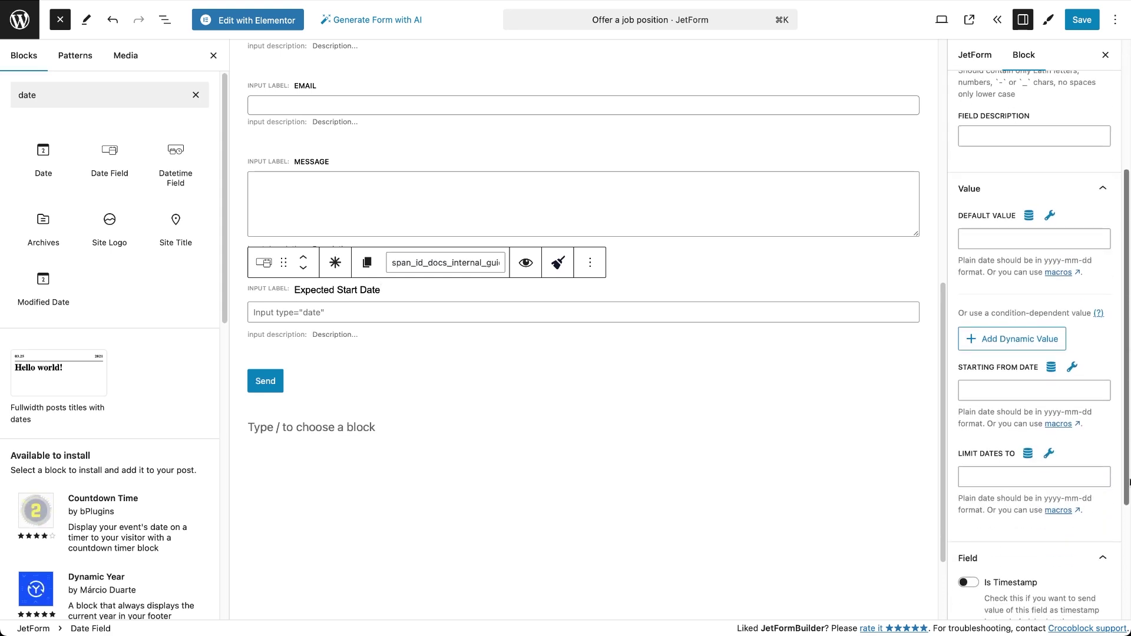
pyautogui.click(1023, 386)
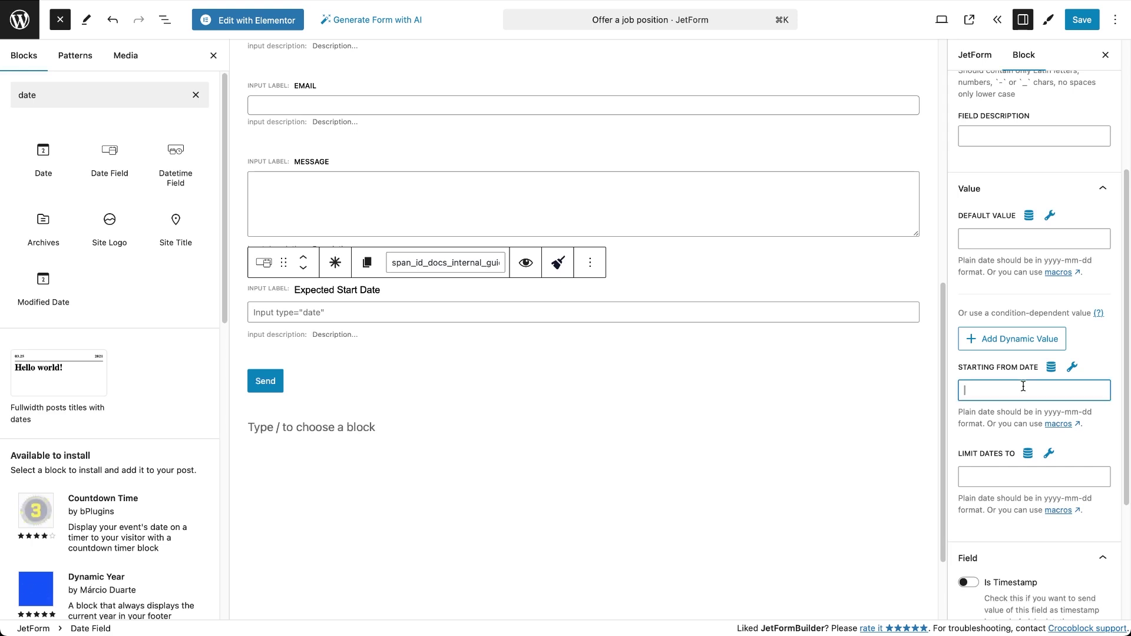
# Step: Set Expected Start Date's Starting From Date to the %CT::CurrentDate% macro and save the form
pyautogui.click(1072, 369)
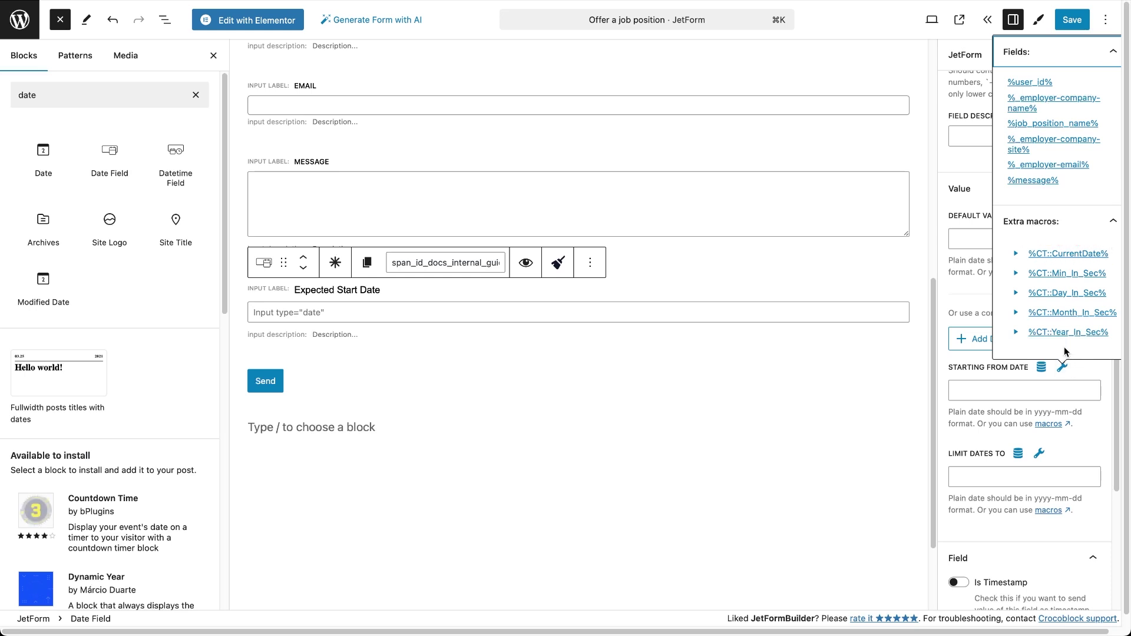
pyautogui.click(1065, 254)
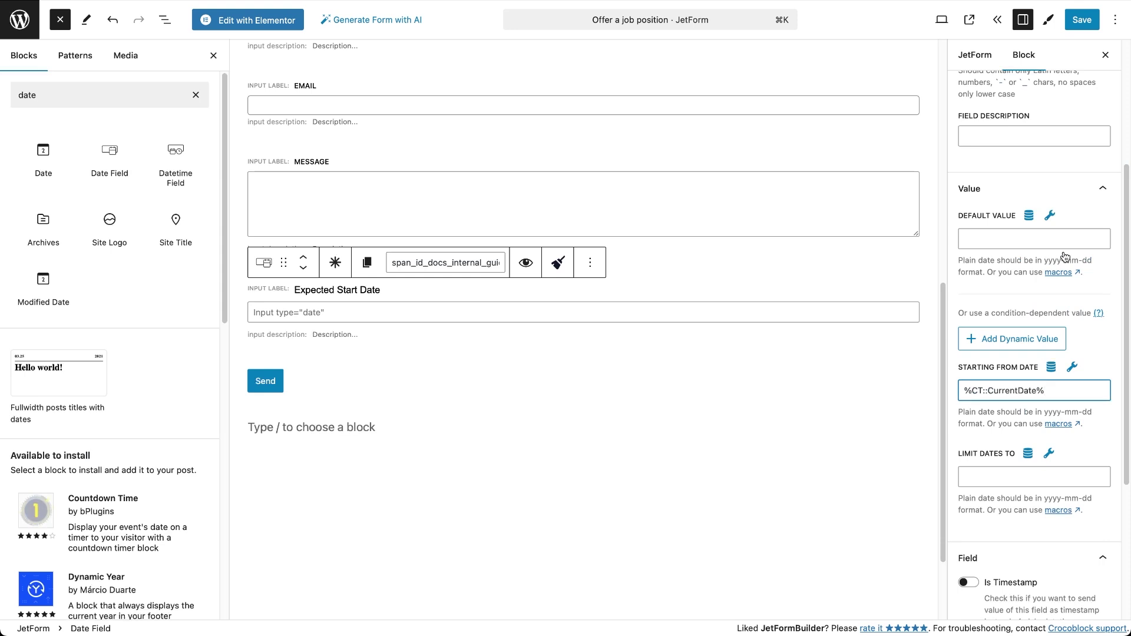
pyautogui.click(1083, 20)
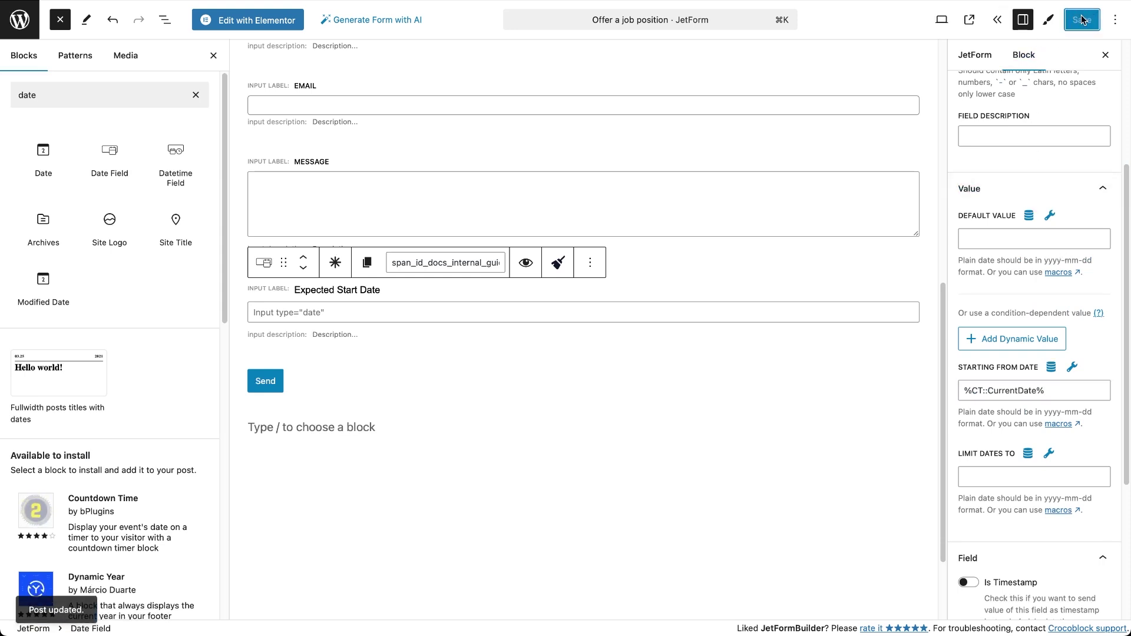
# Step: Preview the live form and see Expected Start Date reject March 9 as too early
pyautogui.click(969, 20)
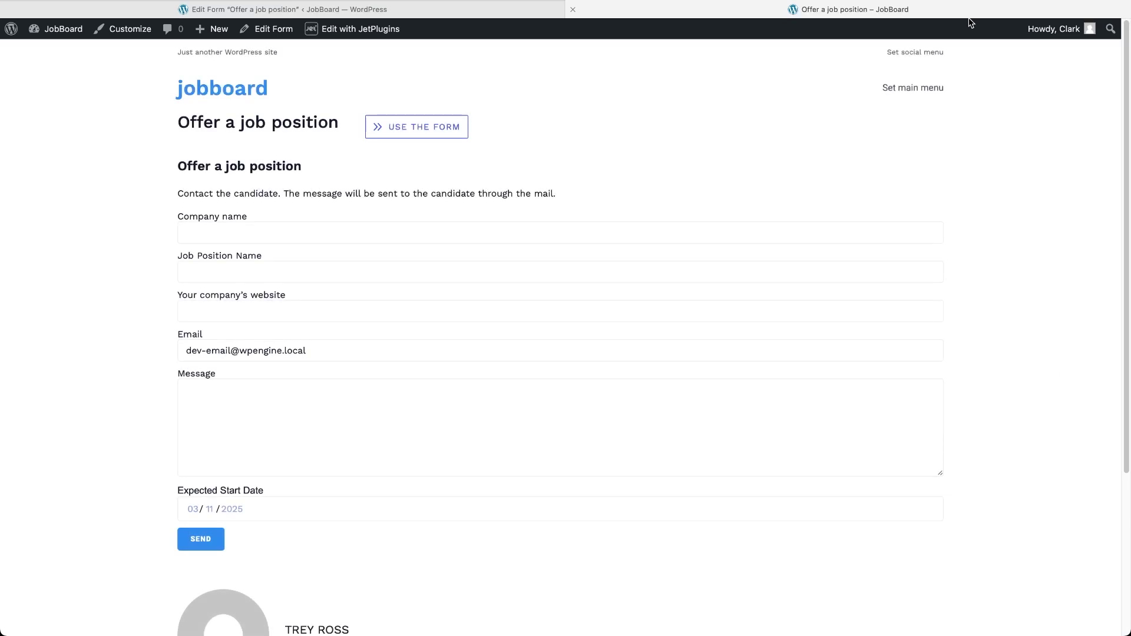
pyautogui.scroll(-5, 489, 458)
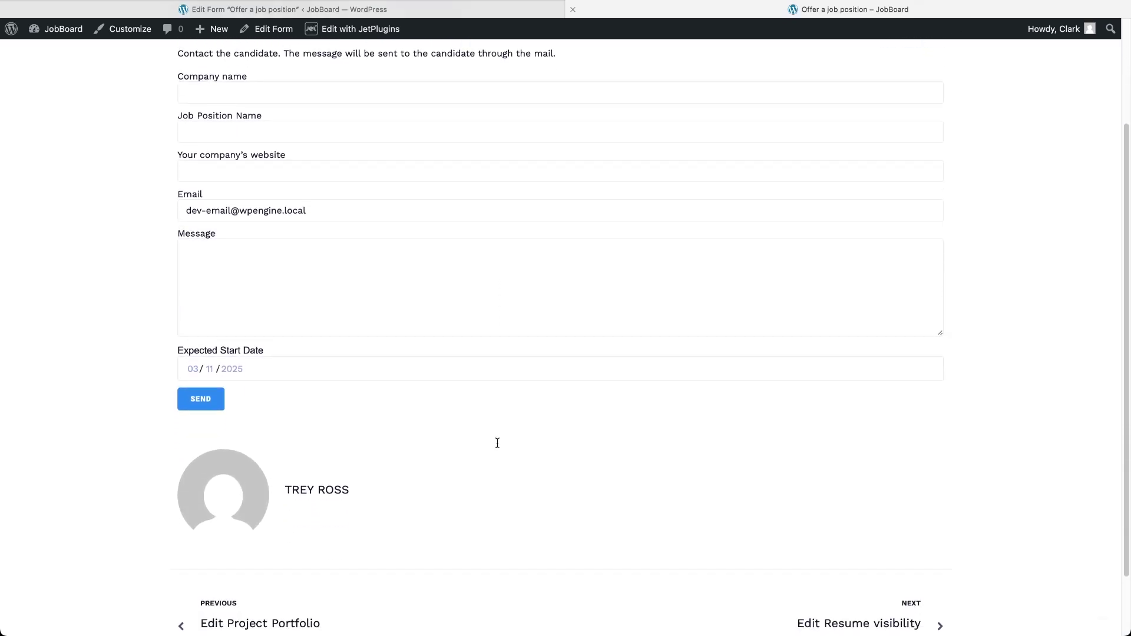
pyautogui.click(386, 371)
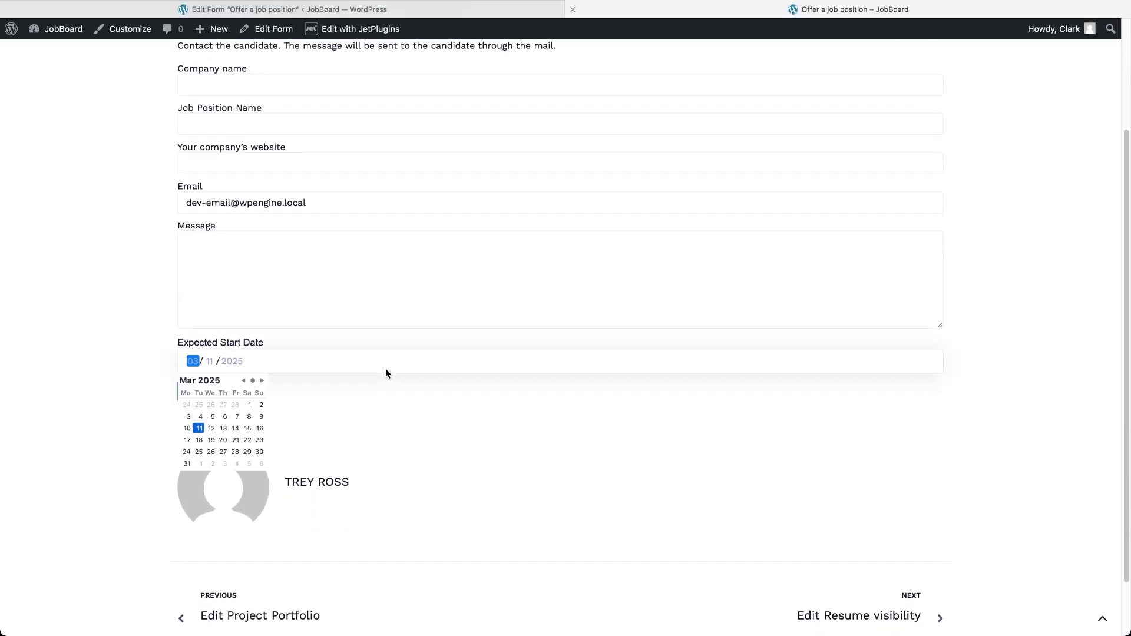
pyautogui.click(236, 417)
pyautogui.click(263, 417)
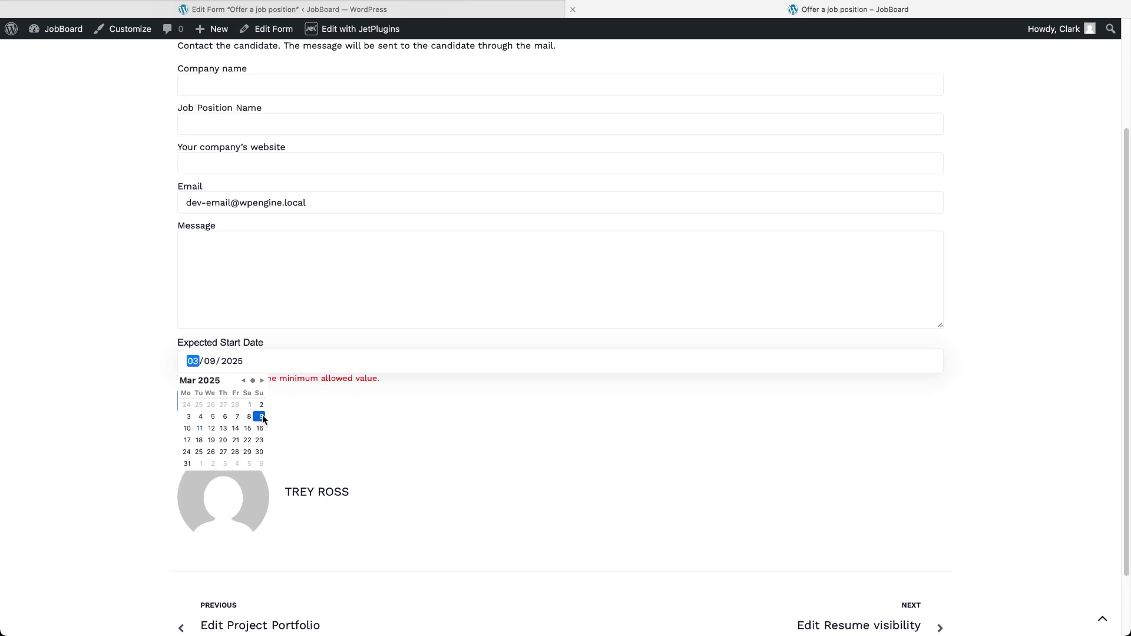
pyautogui.click(305, 401)
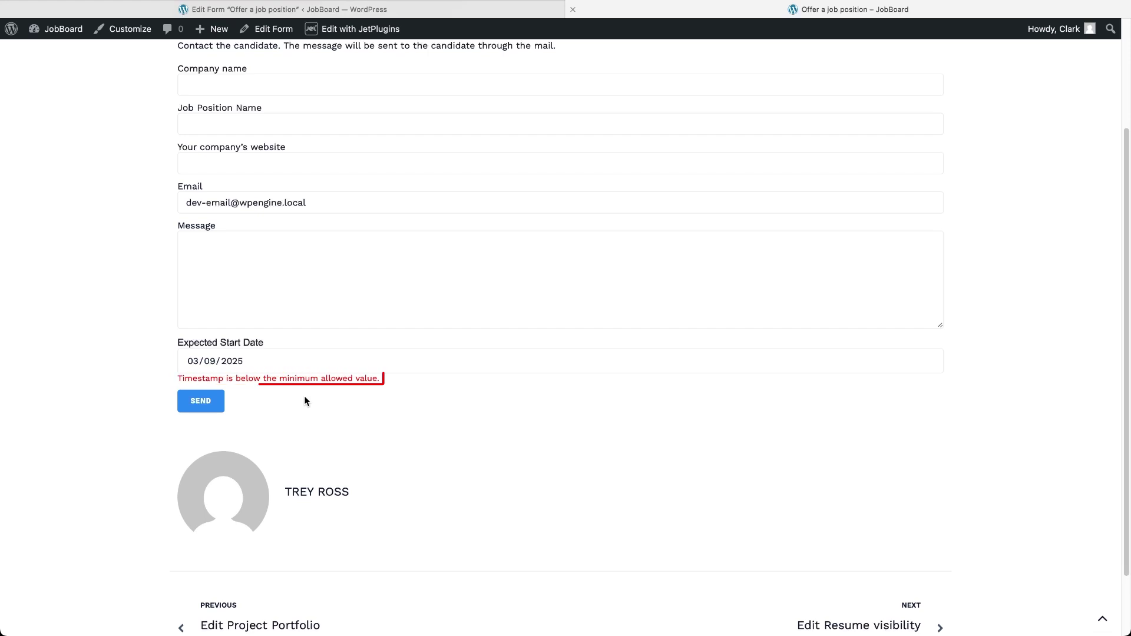
# Step: Pick March 21, which is accepted, and return to the form editor
pyautogui.click(302, 364)
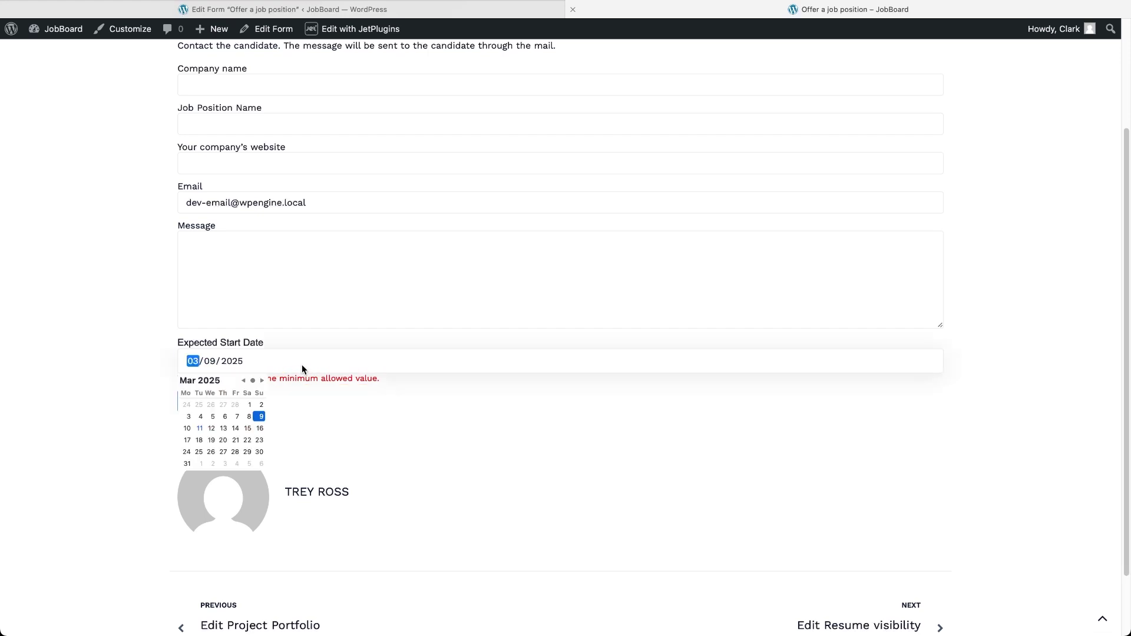
pyautogui.click(239, 444)
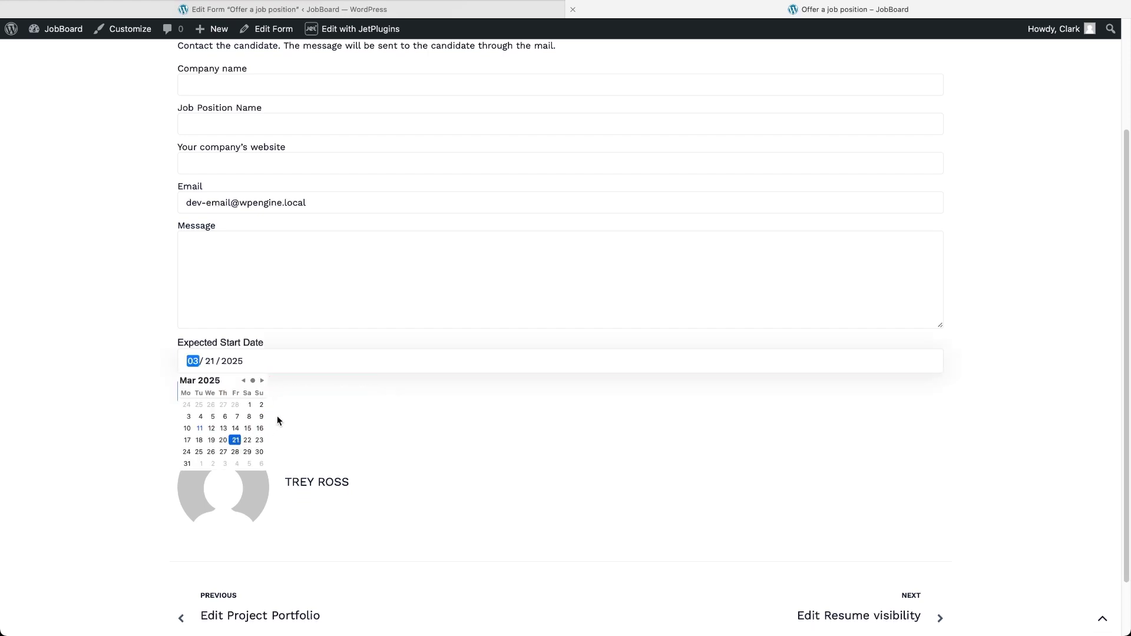
pyautogui.click(300, 404)
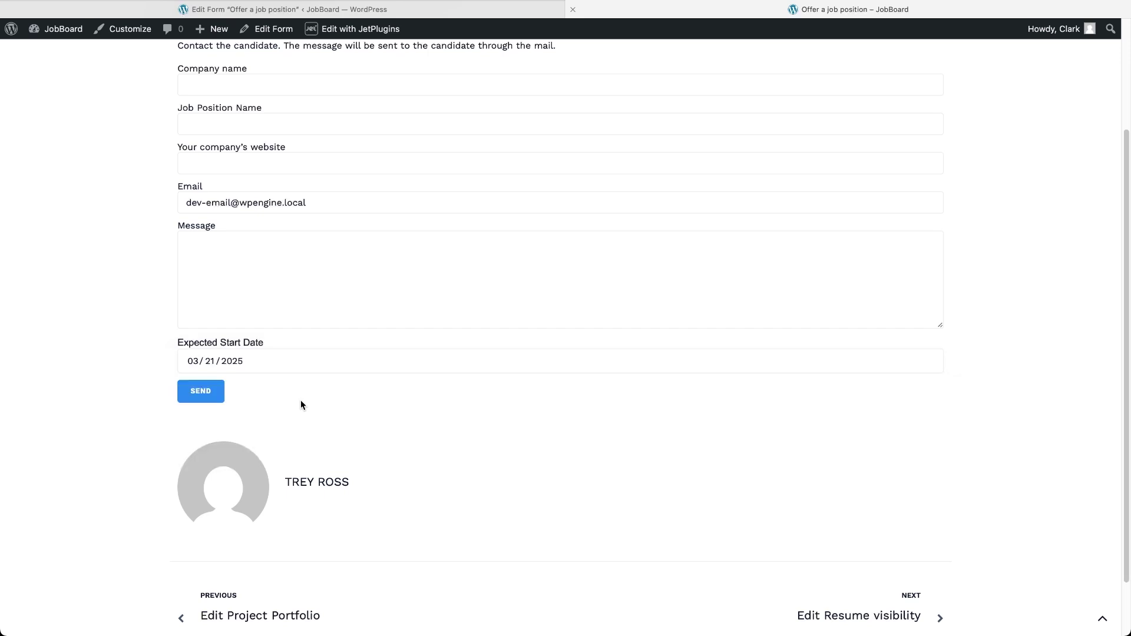
pyautogui.click(365, 11)
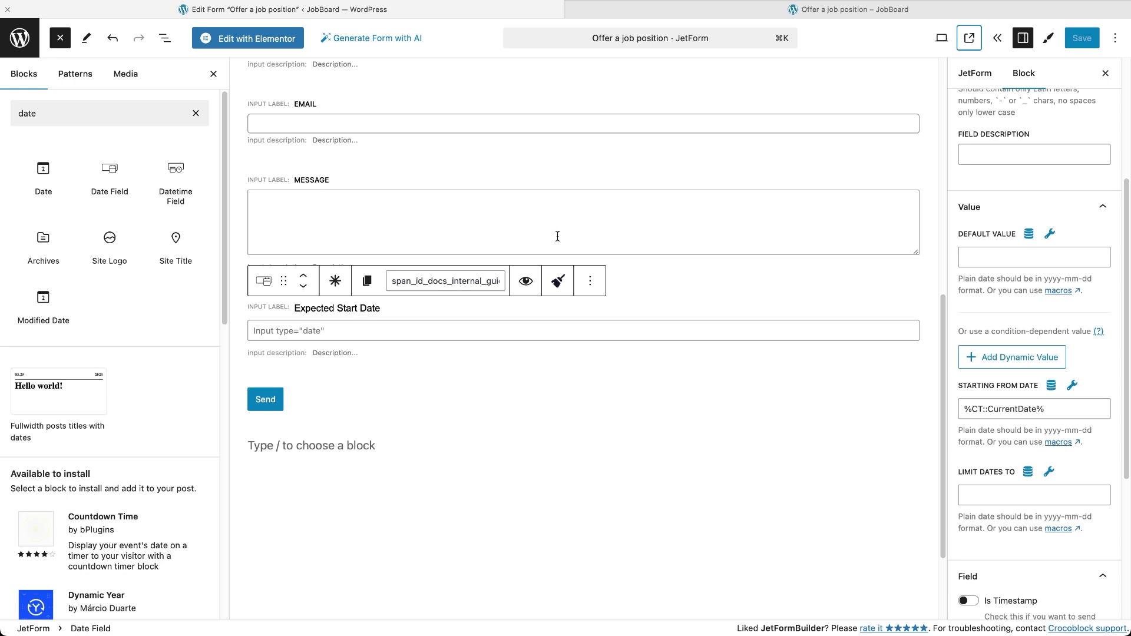
# Step: Duplicate the Expected Start Date field and label the copy 'type 2 Expected Start Date'
pyautogui.click(586, 291)
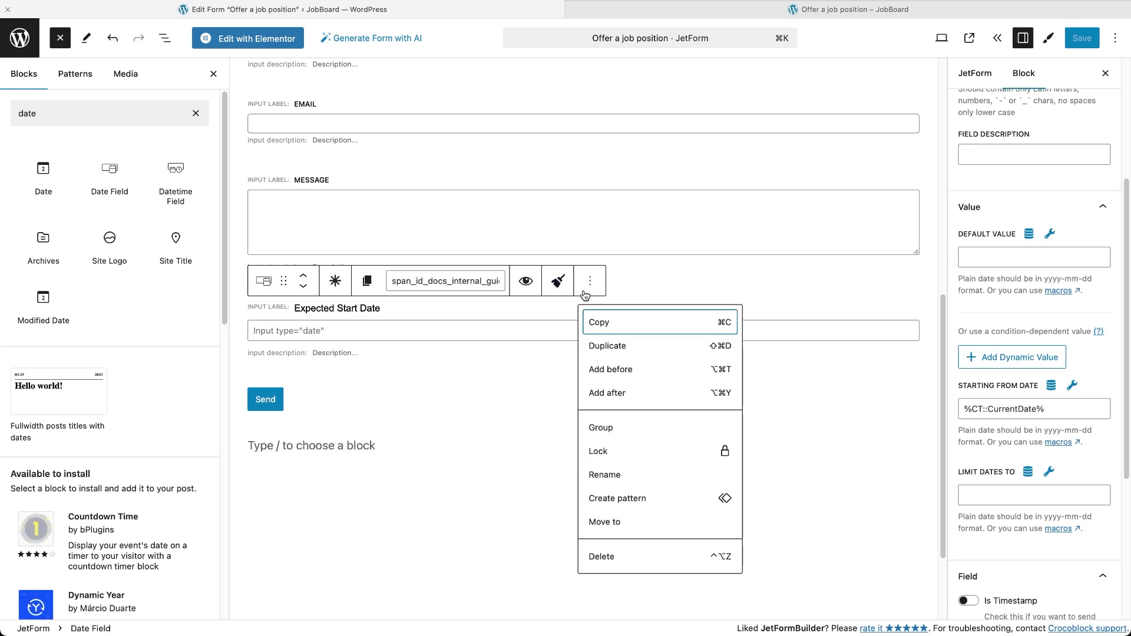
pyautogui.click(607, 347)
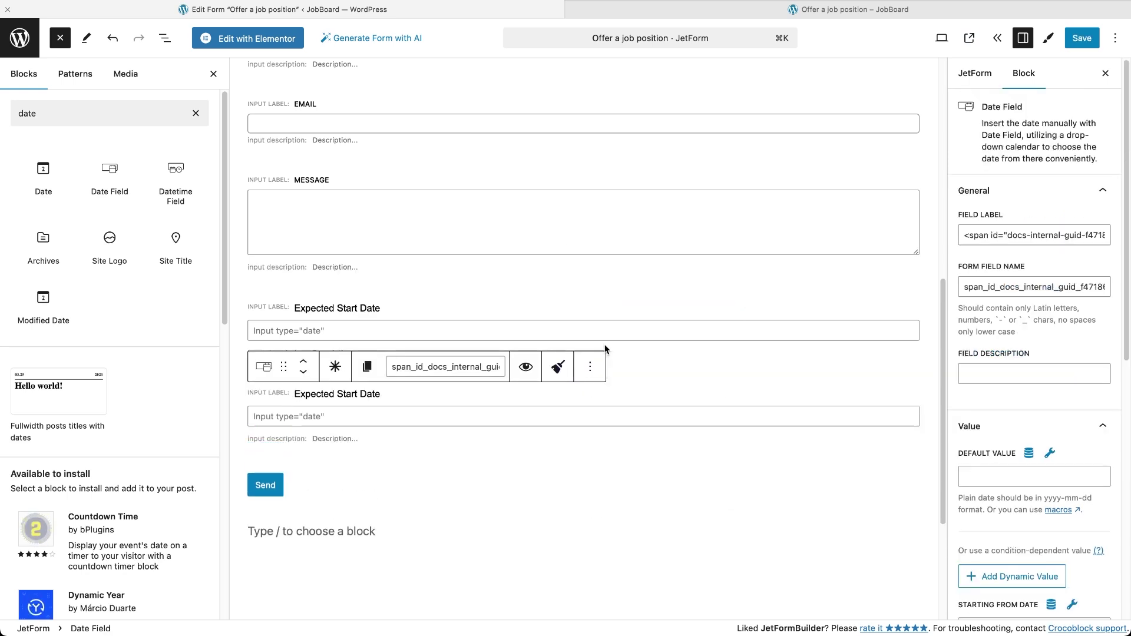
pyautogui.write('type 2')
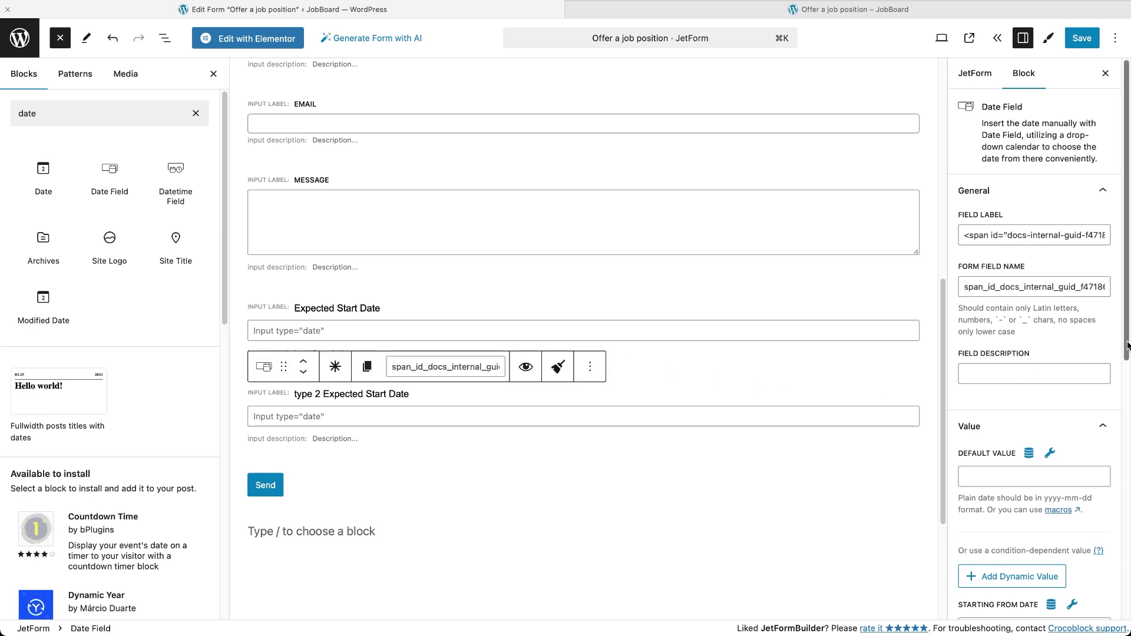
pyautogui.moveTo(1123, 348); pyautogui.dragTo(1123, 530)
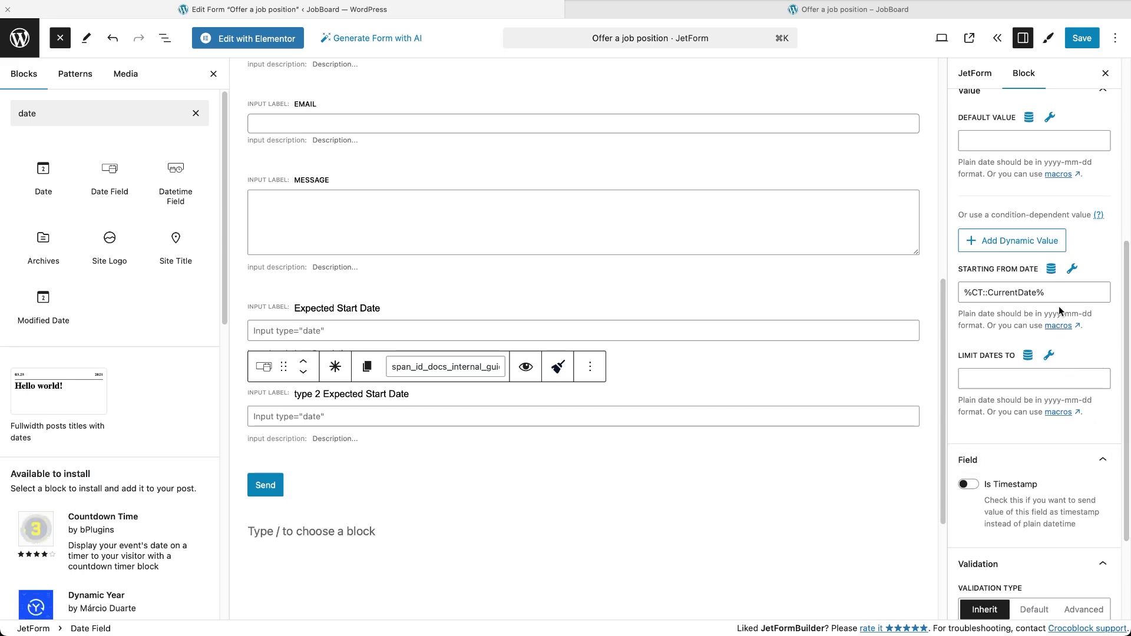
# Step: Set the copy's Starting From Date to '%CT::CurrentDate|toDate%' from the macro docs and save
pyautogui.click(1057, 326)
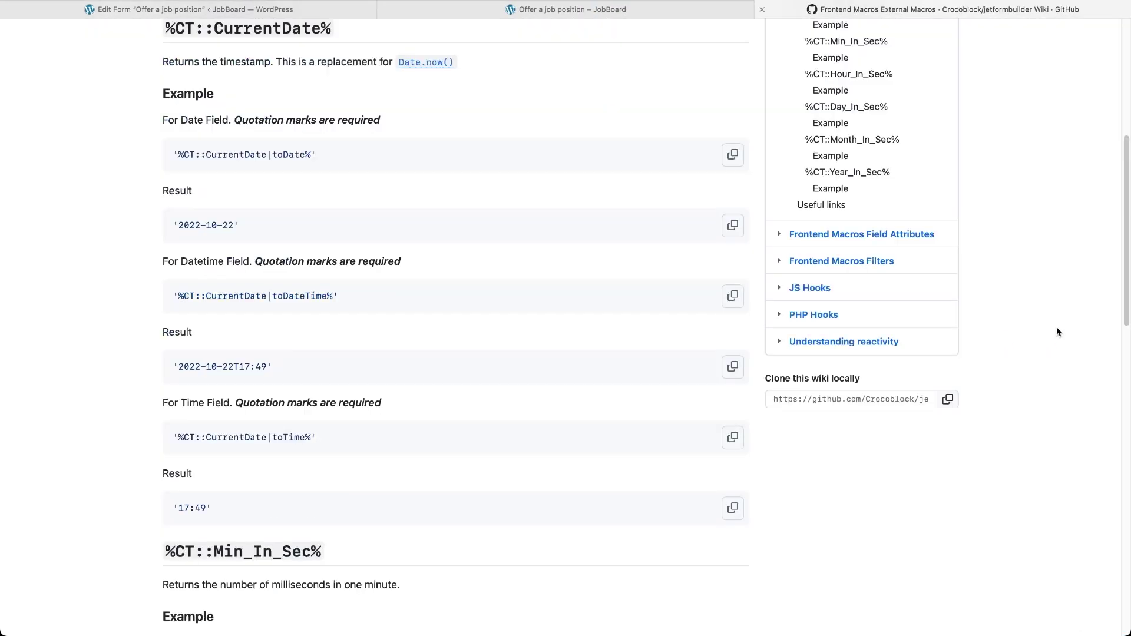
pyautogui.click(733, 155)
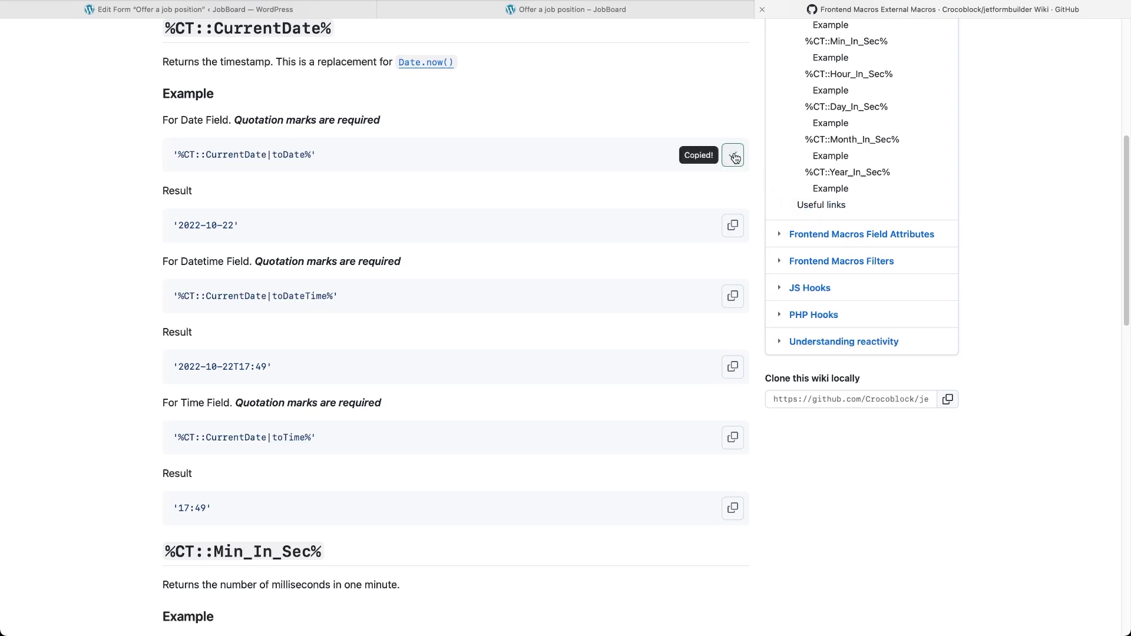
pyautogui.click(762, 10)
pyautogui.hotkey('ctrl', 'a')
pyautogui.hotkey('ctrl', 'v')
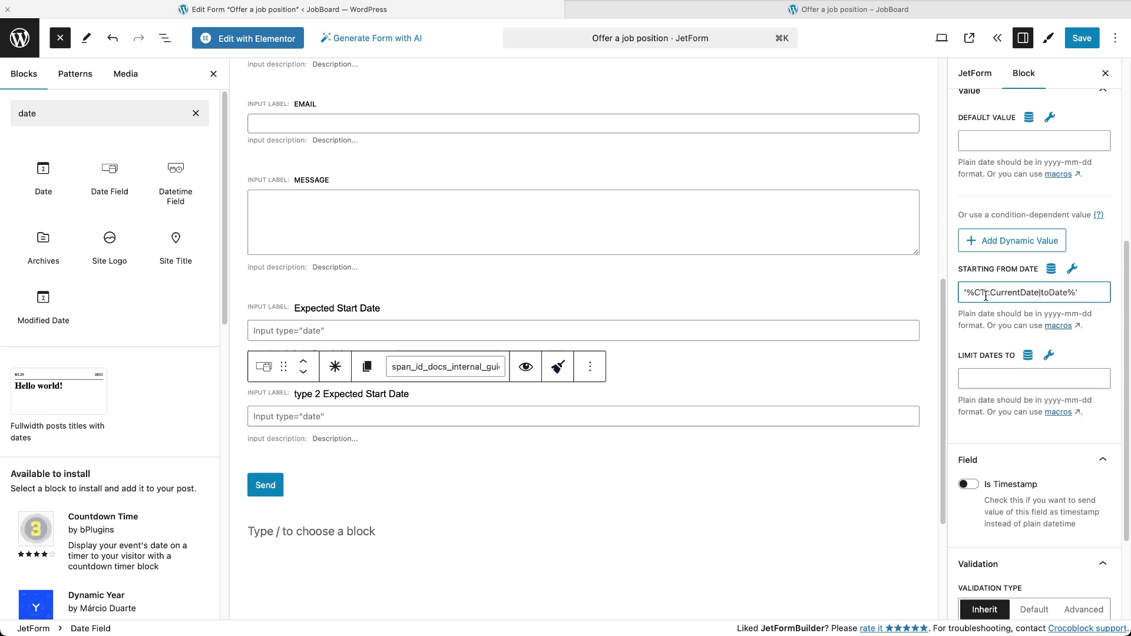
pyautogui.click(1081, 37)
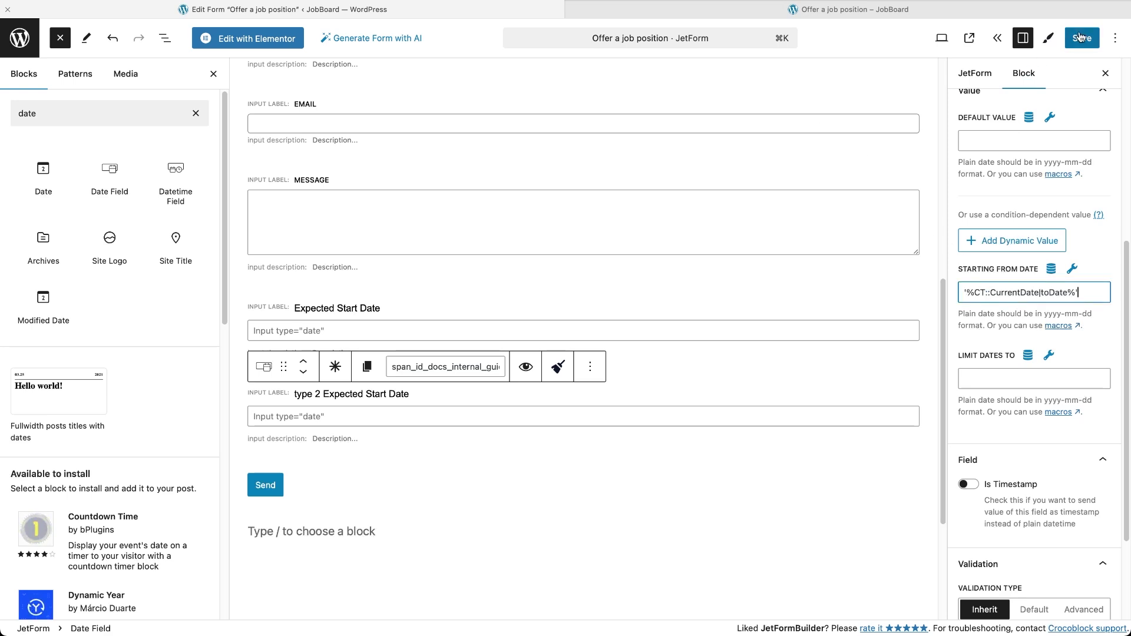
pyautogui.click(1011, 13)
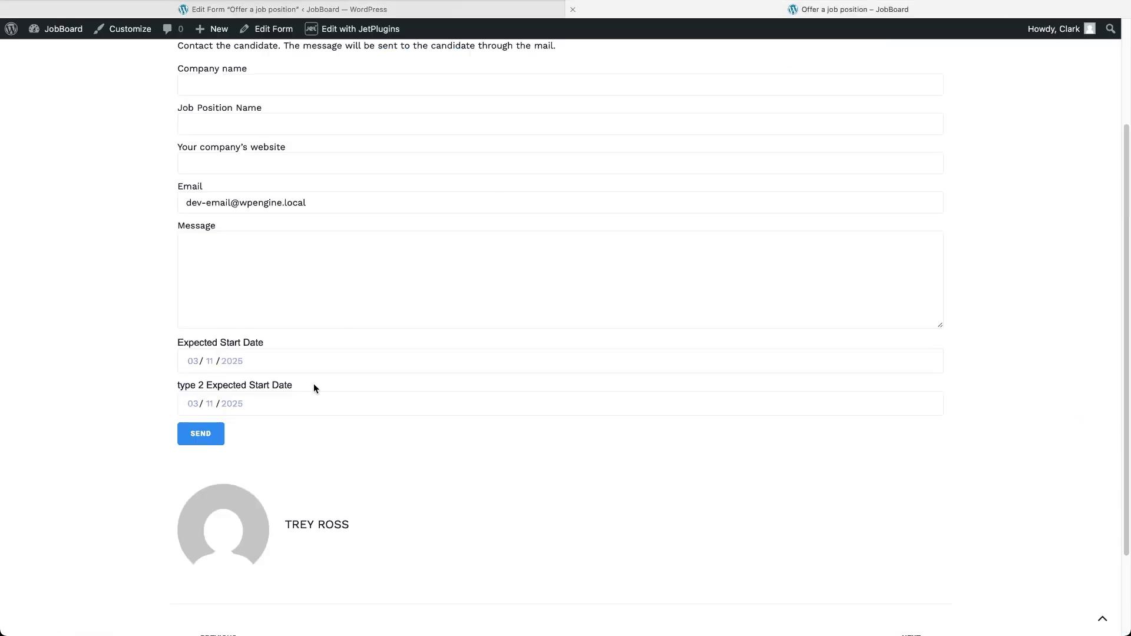
# Step: Test the second date field on the live form by picking the 14th
pyautogui.click(308, 407)
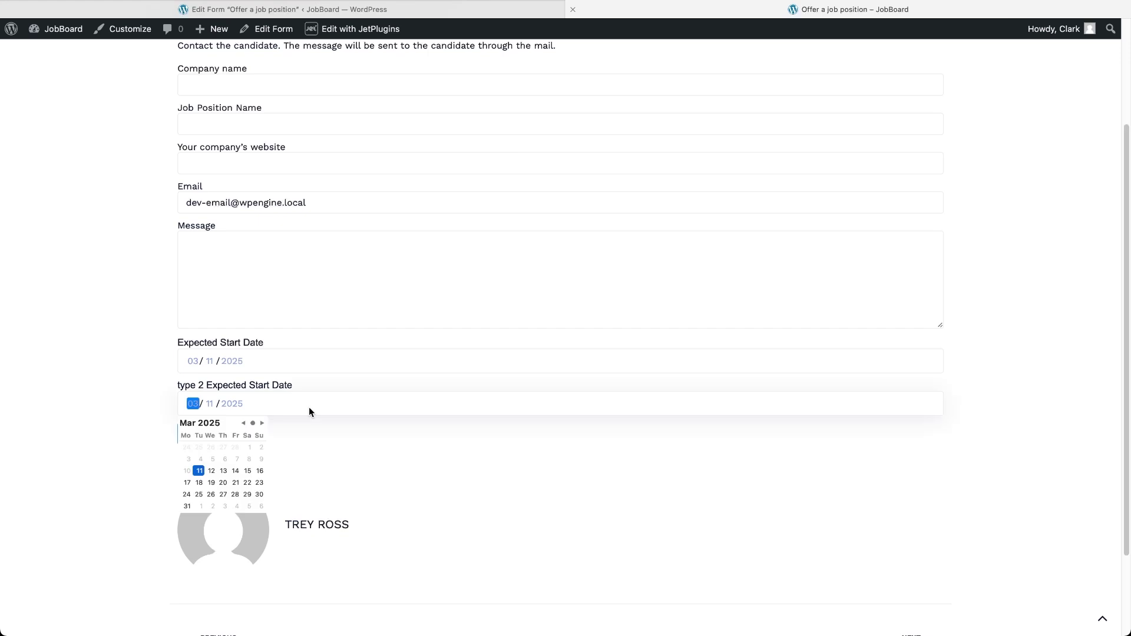
pyautogui.click(236, 471)
pyautogui.click(275, 453)
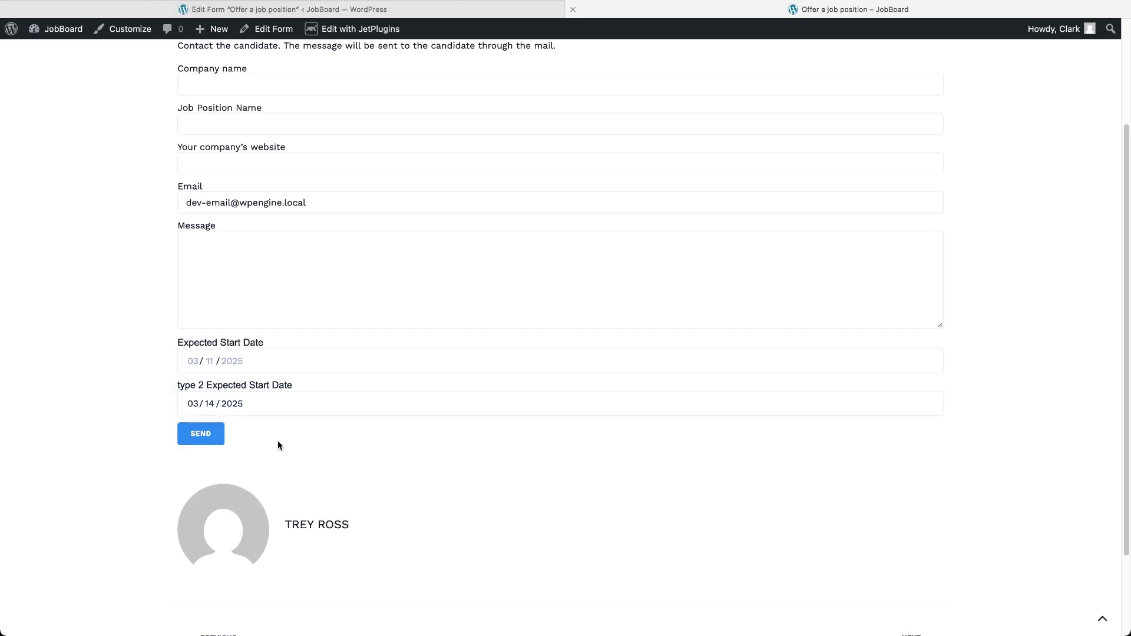
pyautogui.click(414, 12)
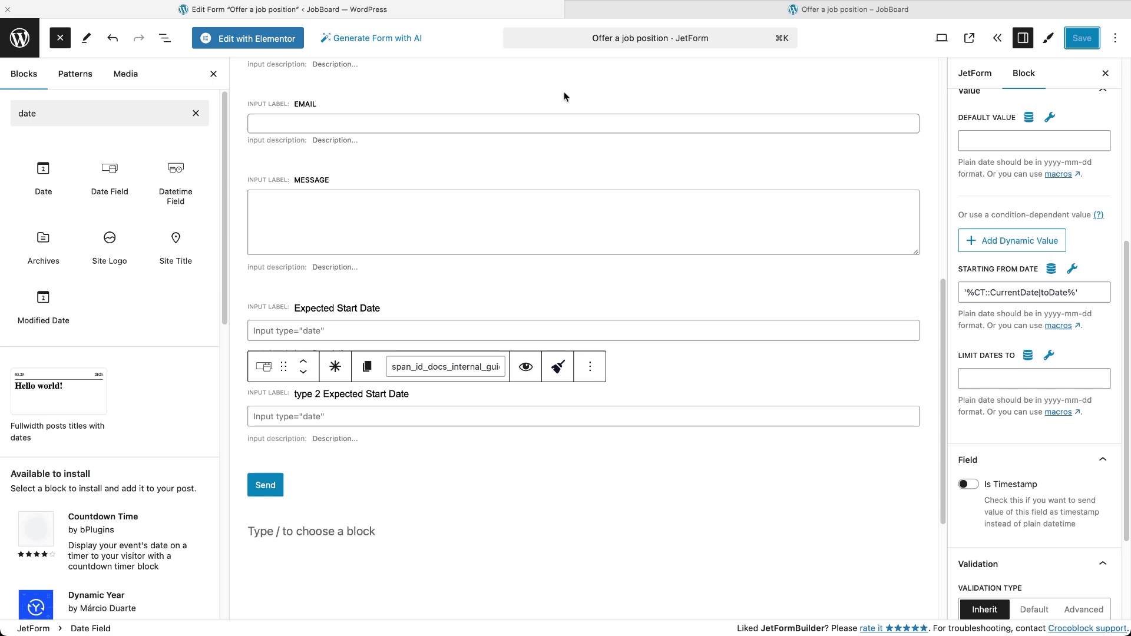
# Step: Move the second field's macro from Starting From Date to Limit Dates To and save
pyautogui.tripleClick(987, 293)
pyautogui.press('super+x')
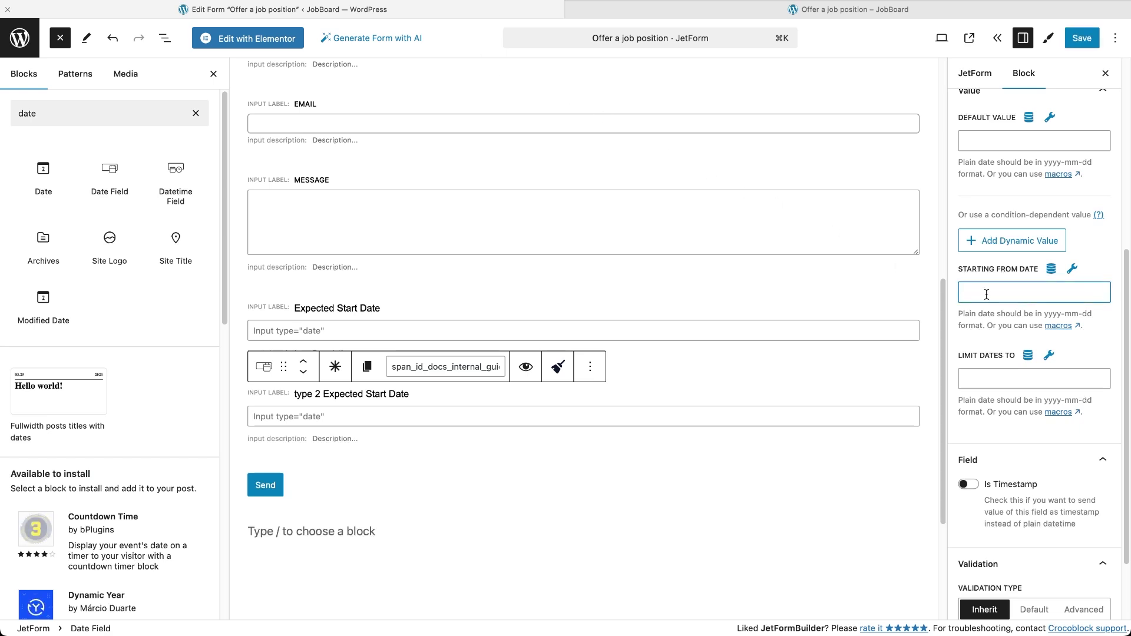
pyautogui.click(1003, 377)
pyautogui.press('super+v')
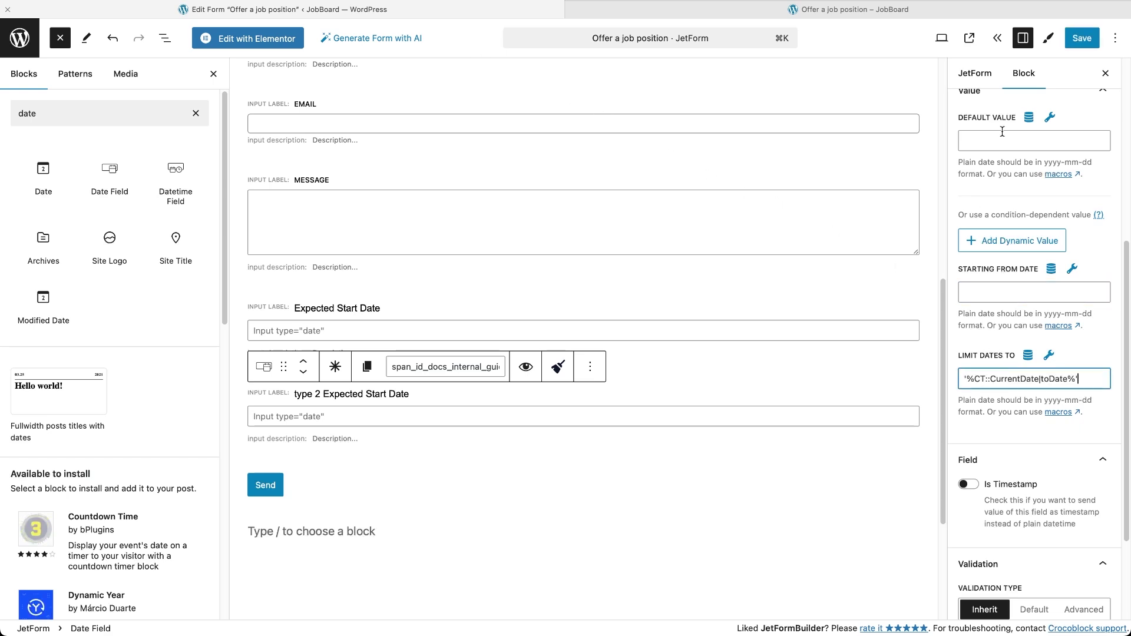
pyautogui.click(1082, 38)
# Step: Verify on the live form that the type 2 field's calendar stops at the 11th
pyautogui.click(995, 12)
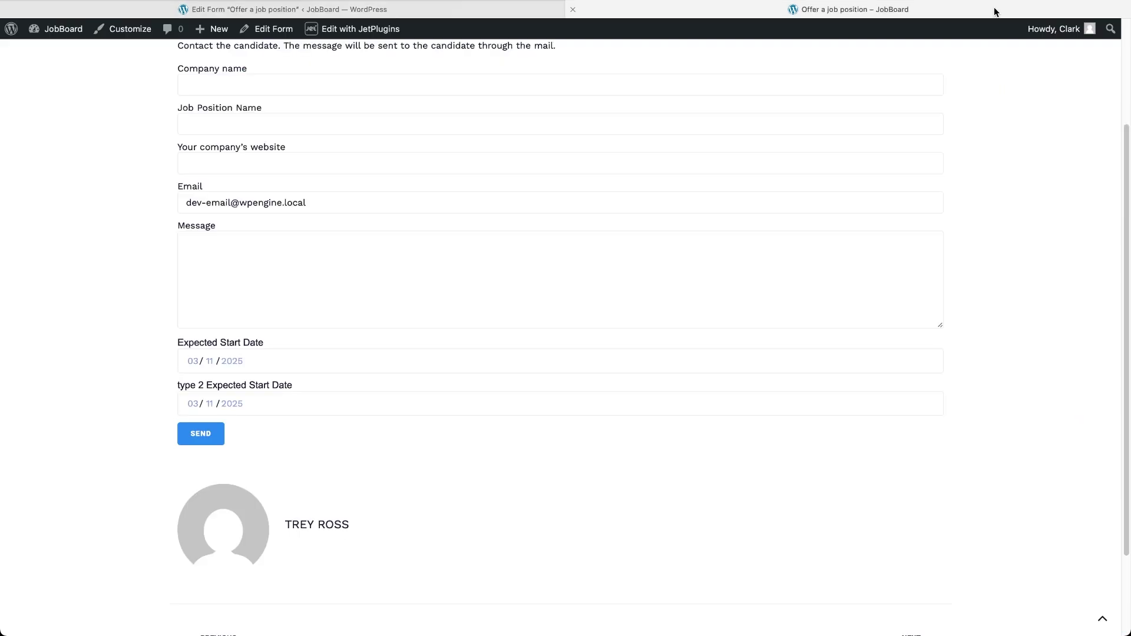
pyautogui.click(579, 407)
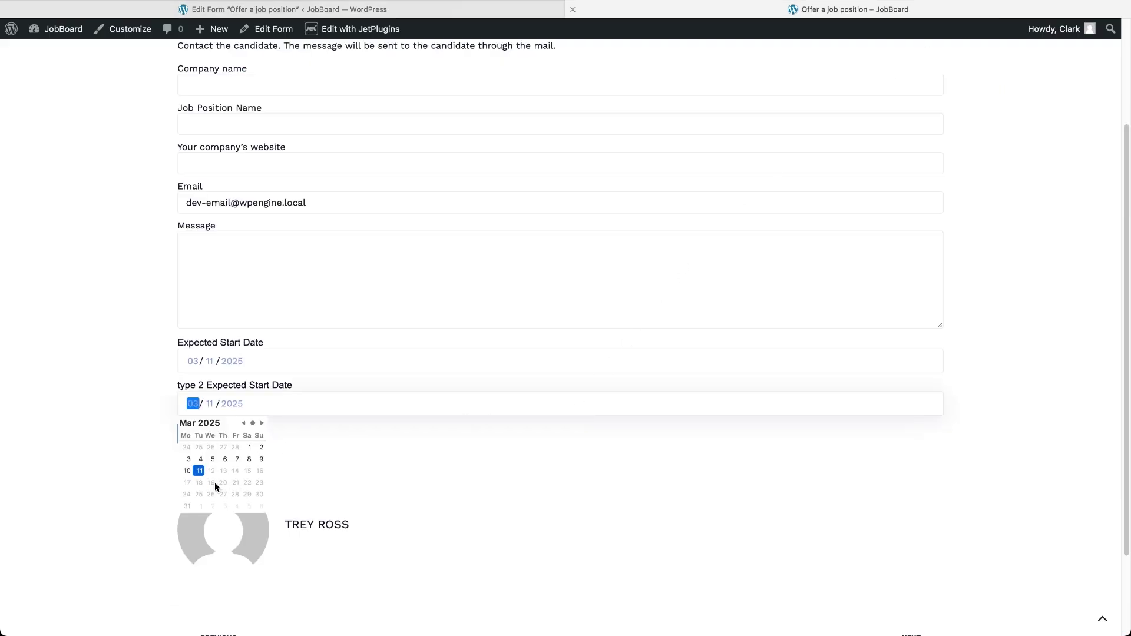
pyautogui.click(482, 15)
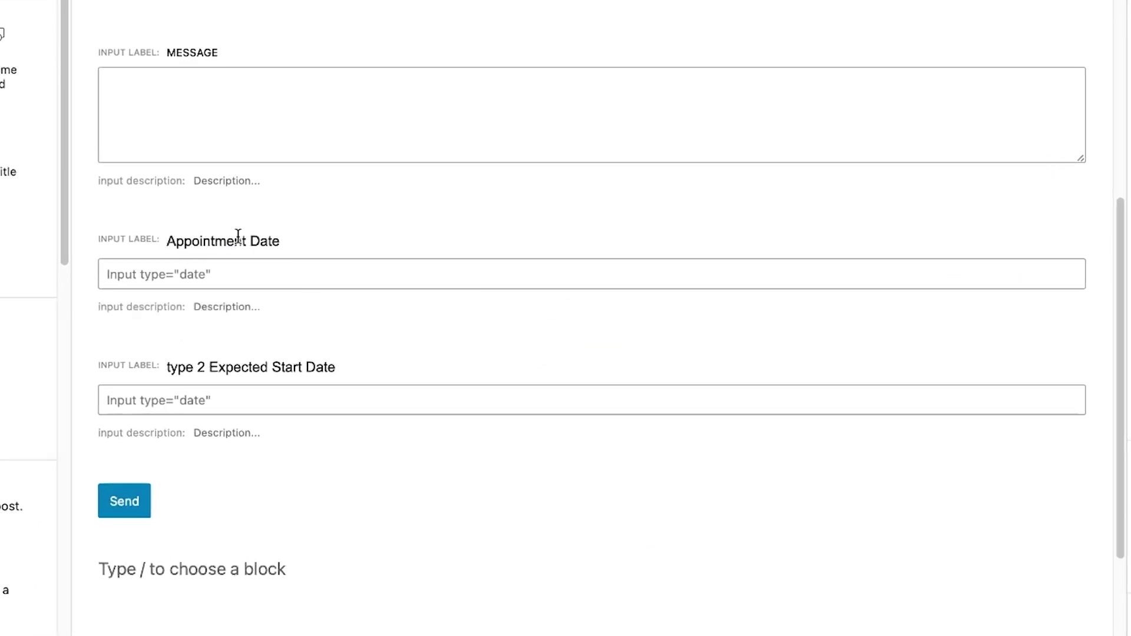
# Step: Describe Appointment Date's two-days-ahead rule, relabel the second field 'Date of Birth' and add its 18+ note
pyautogui.click(226, 307)
pyautogui.hotkey('ctrl', 'v')
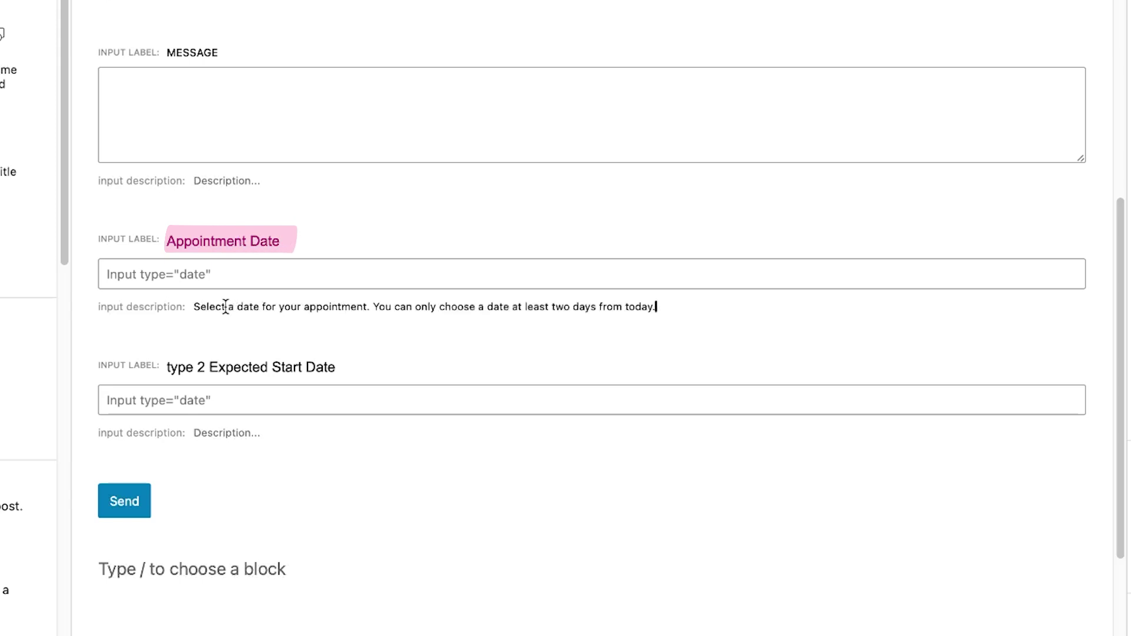
pyautogui.click(227, 366)
pyautogui.hotkey('ctrl', 'a')
pyautogui.hotkey('ctrl', 'v')
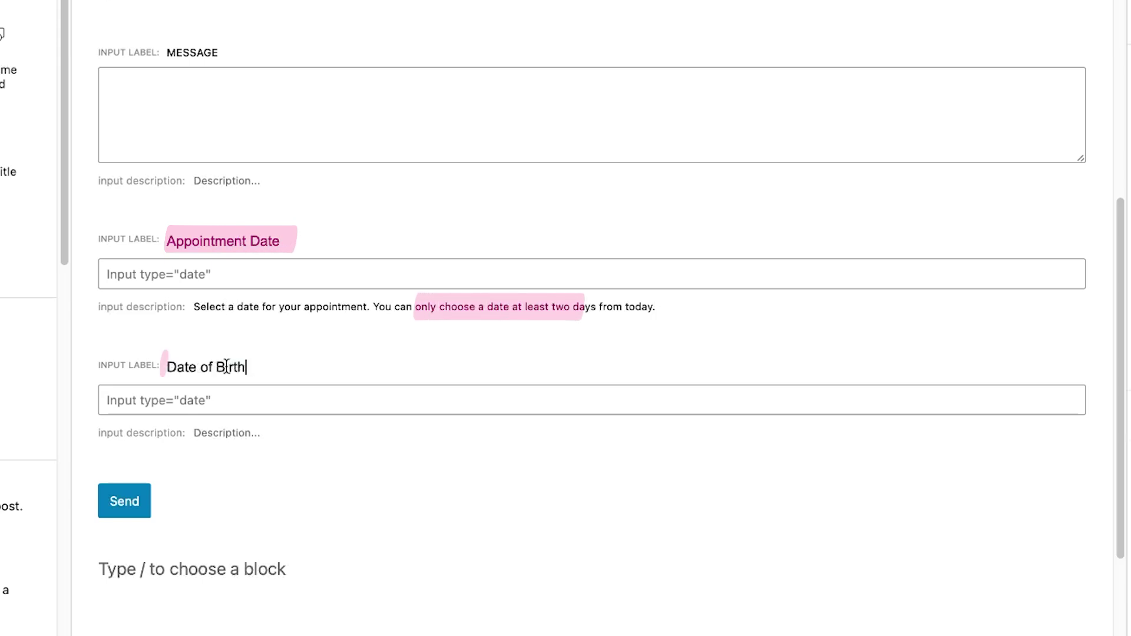
pyautogui.click(241, 432)
pyautogui.hotkey('ctrl', 'v')
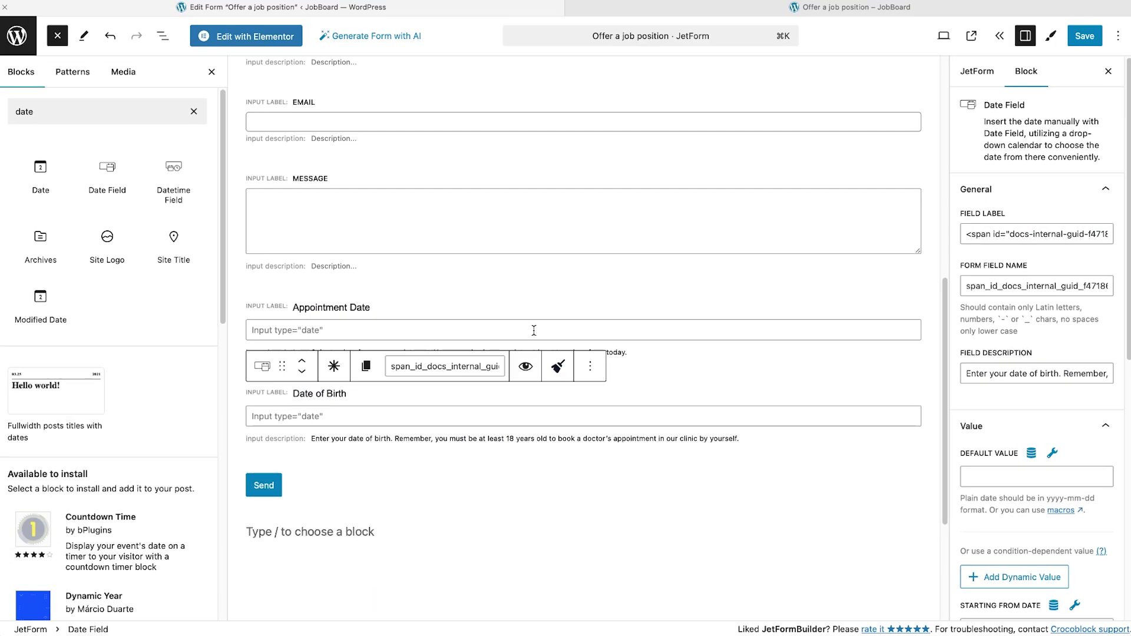
pyautogui.click(534, 330)
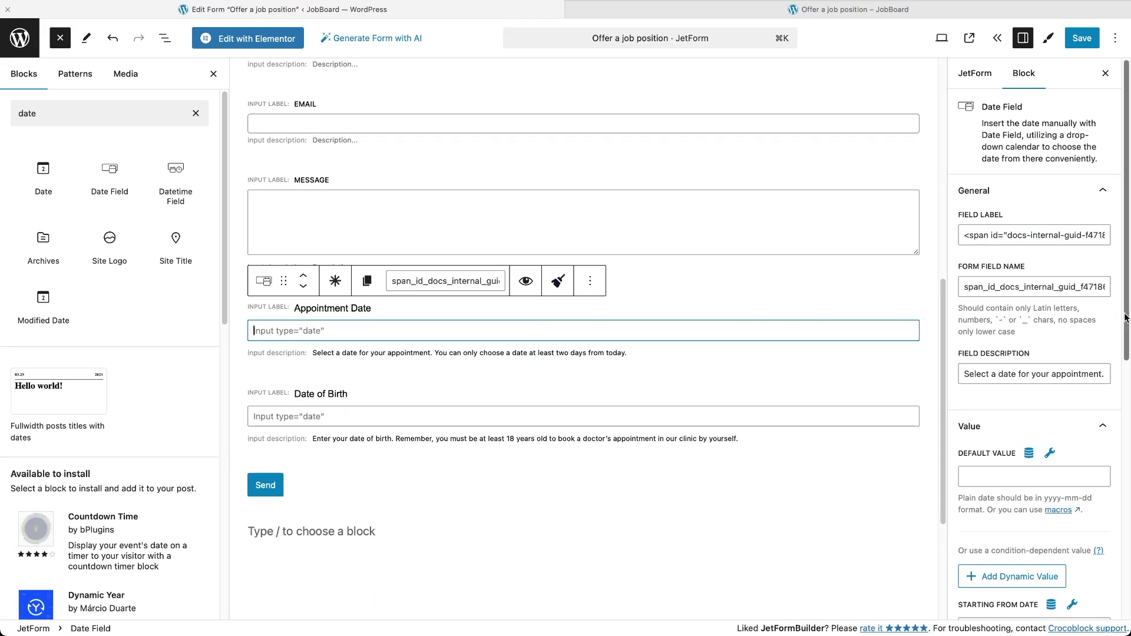
# Step: Append |addDay(2) to Appointment Date's Starting From Date macro
pyautogui.moveTo(1125, 318); pyautogui.dragTo(1119, 473)
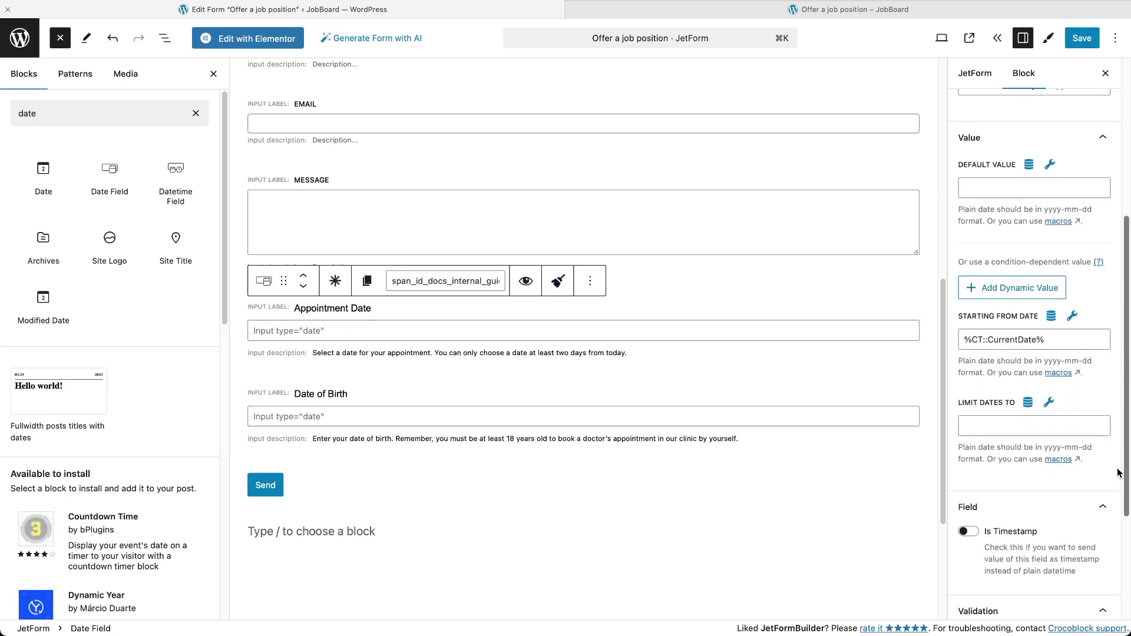
pyautogui.click(1039, 341)
pyautogui.write('|addDay(2)')
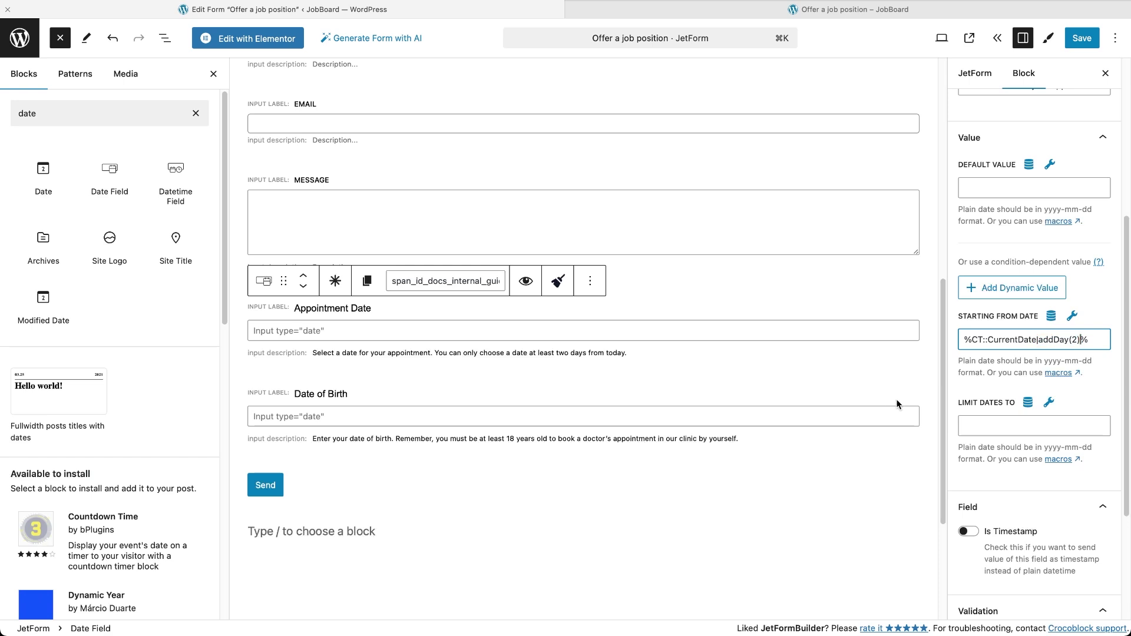
# Step: Limit Date of Birth to '%CT::CurrentDate|addYear(-18)|toDate%' and save the form
pyautogui.click(884, 416)
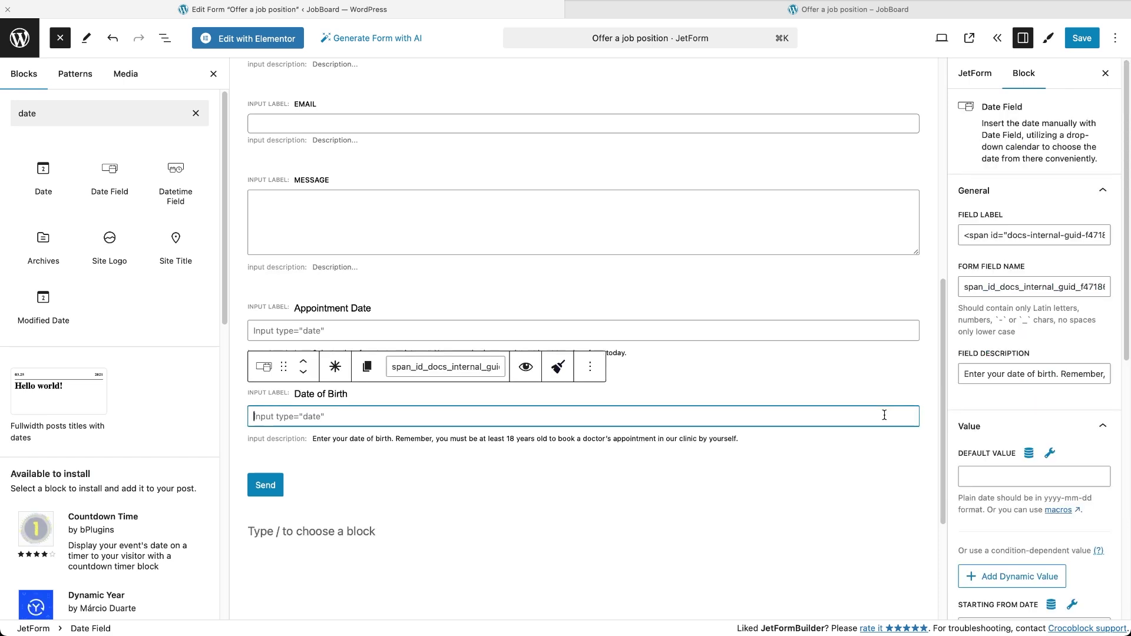
pyautogui.scroll(-5, 1007, 500)
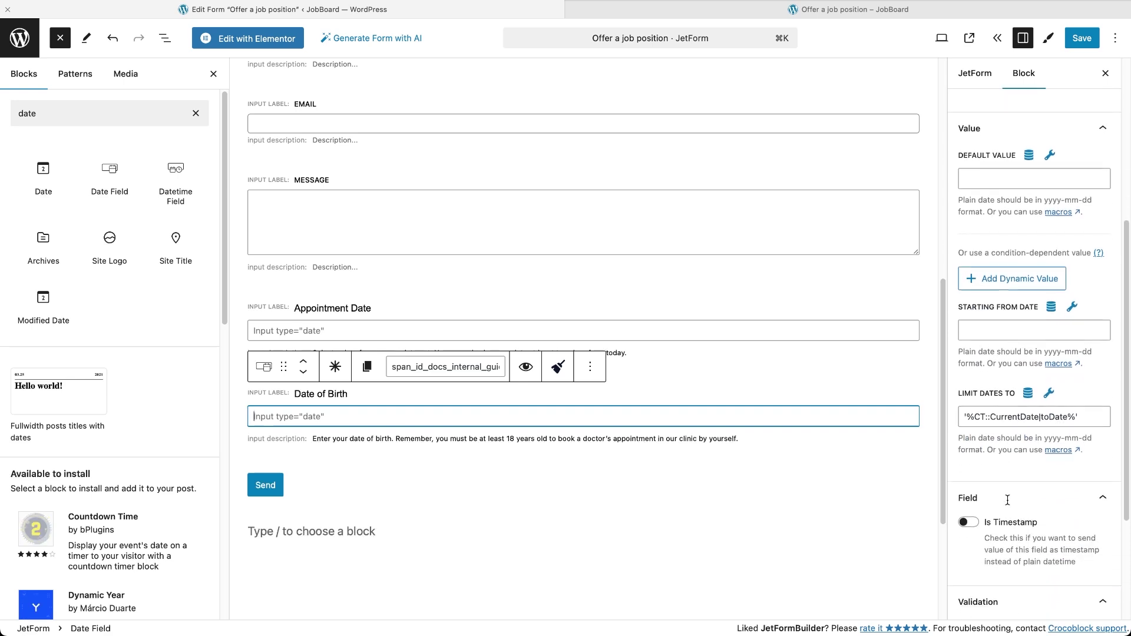
pyautogui.click(1042, 416)
pyautogui.press('super+v')
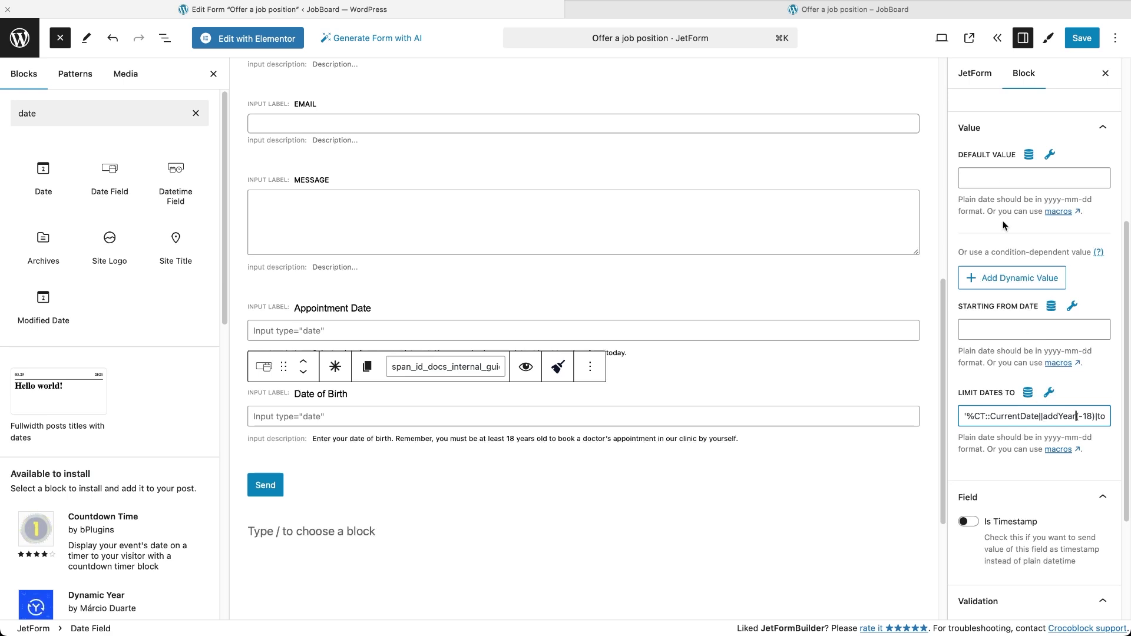
pyautogui.click(1080, 43)
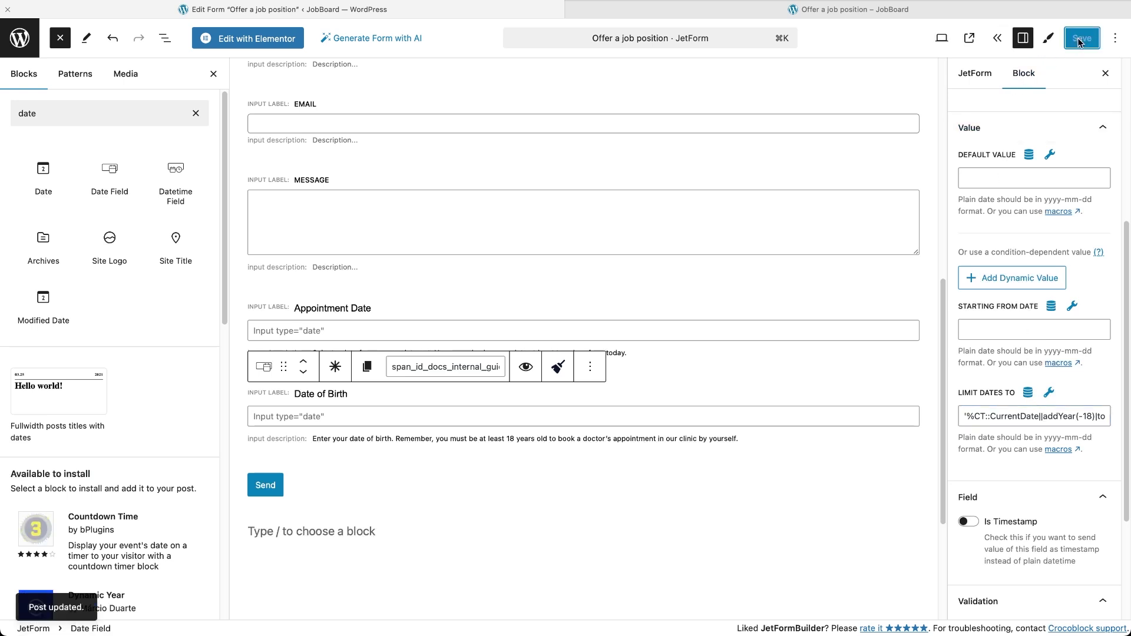
pyautogui.click(988, 10)
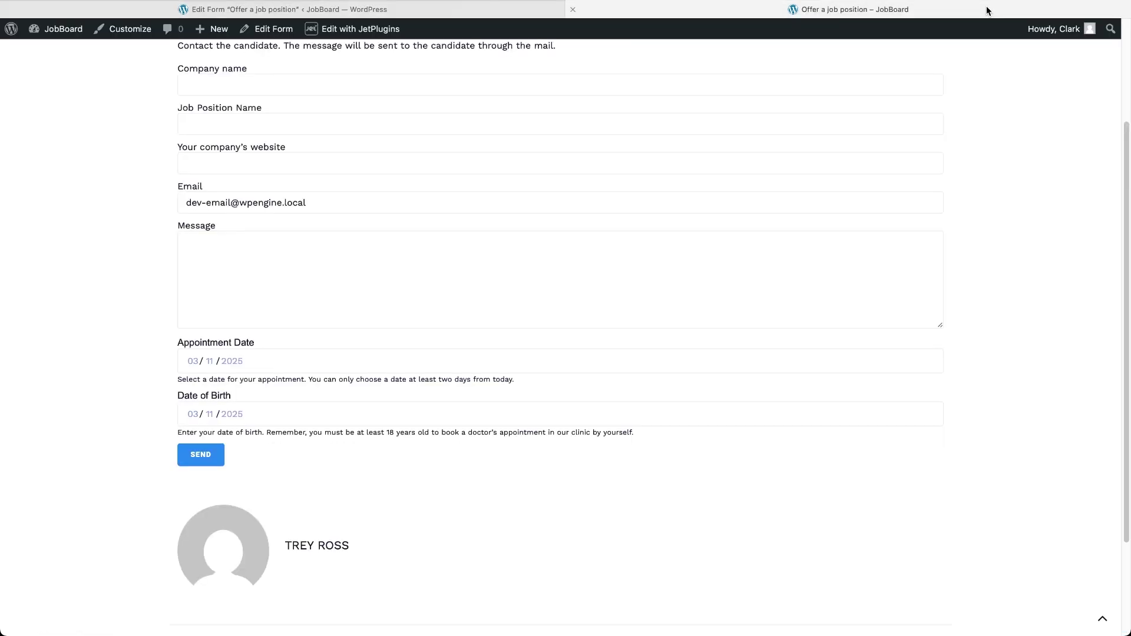
# Step: Test Appointment Date on the live form by trying the 12th, 13th and 14th
pyautogui.click(289, 362)
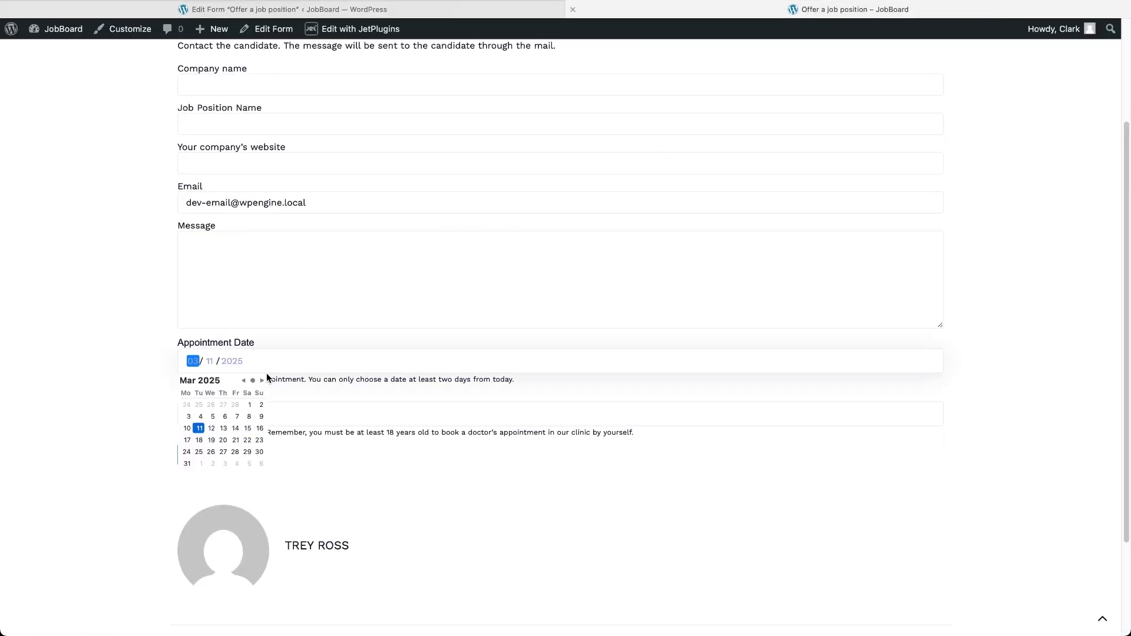
pyautogui.click(212, 429)
pyautogui.click(223, 428)
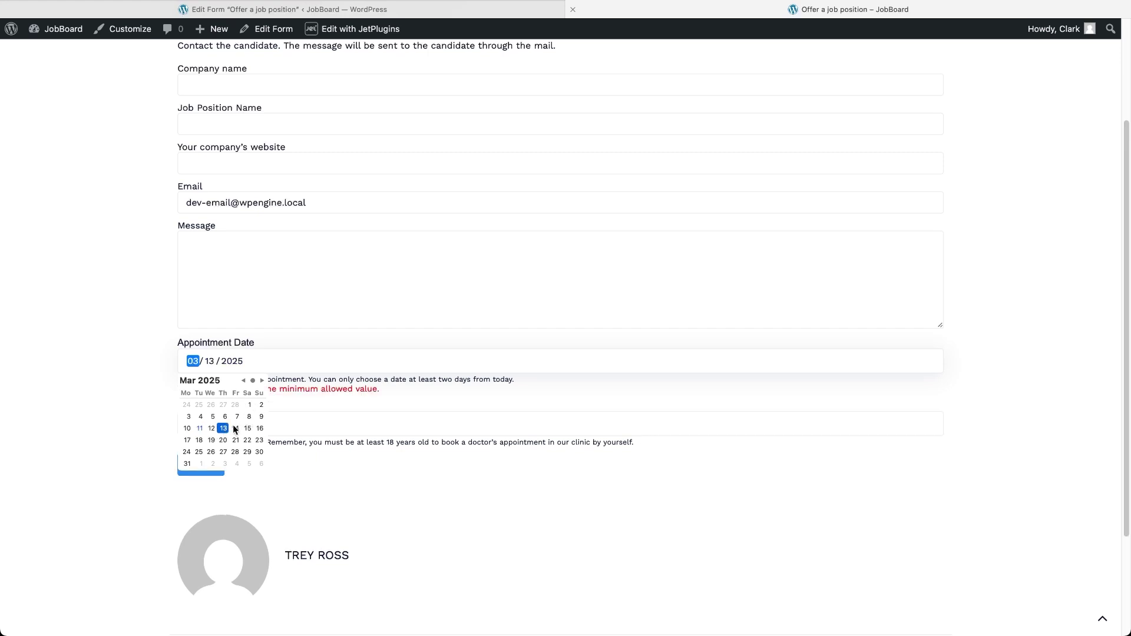
pyautogui.click(236, 428)
# Step: Check the Date of Birth calendar's previous month, then return to the form editor
pyautogui.click(284, 420)
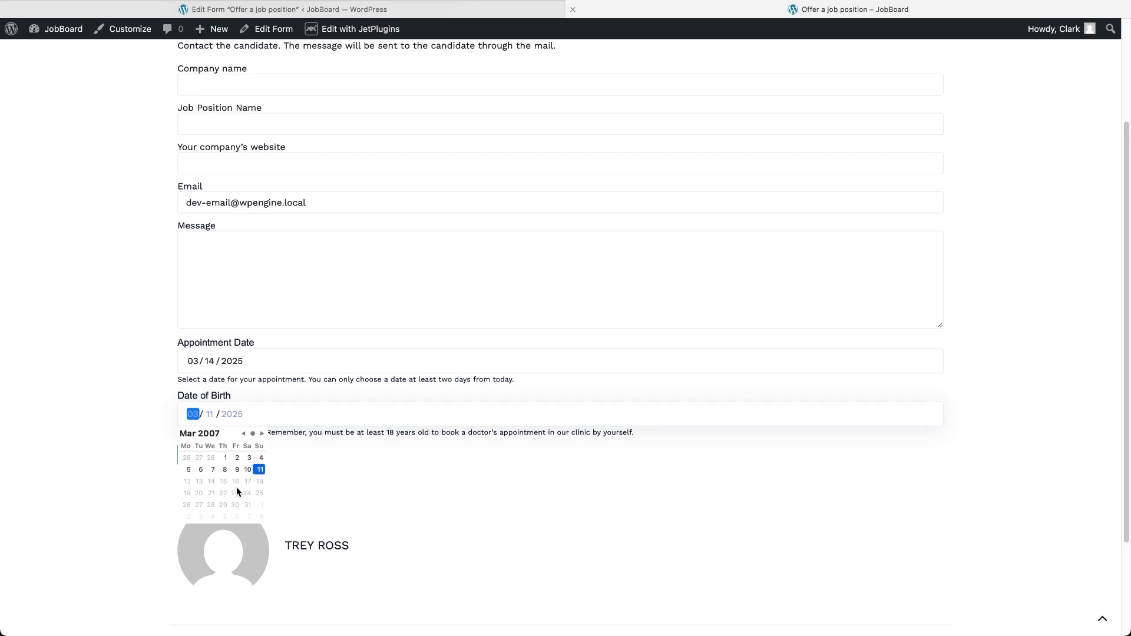
pyautogui.click(244, 434)
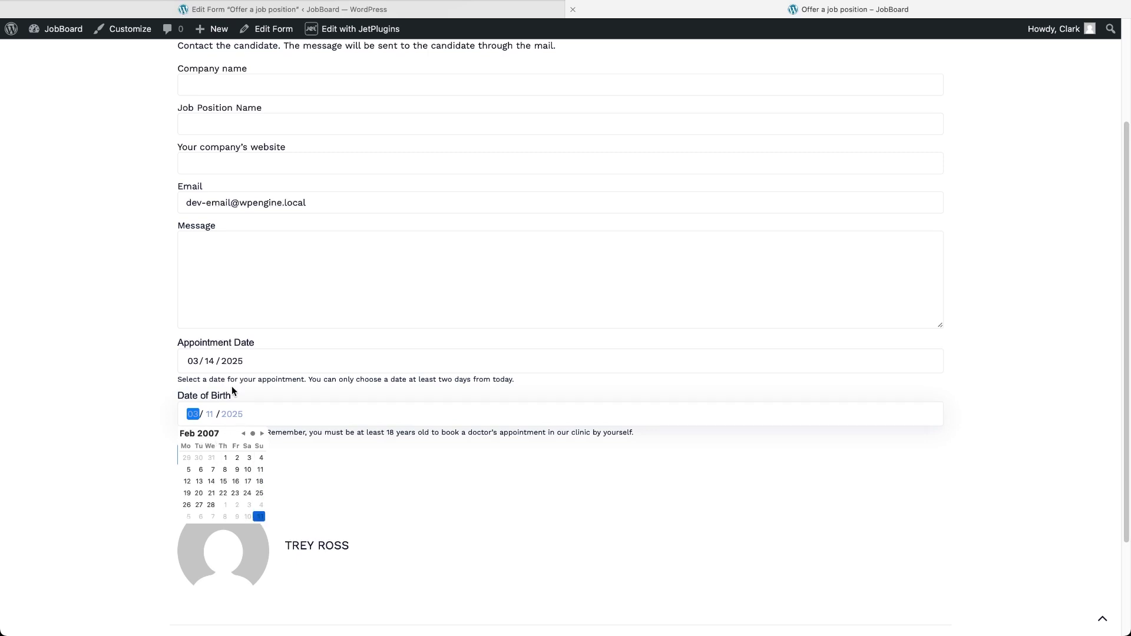
pyautogui.click(370, 11)
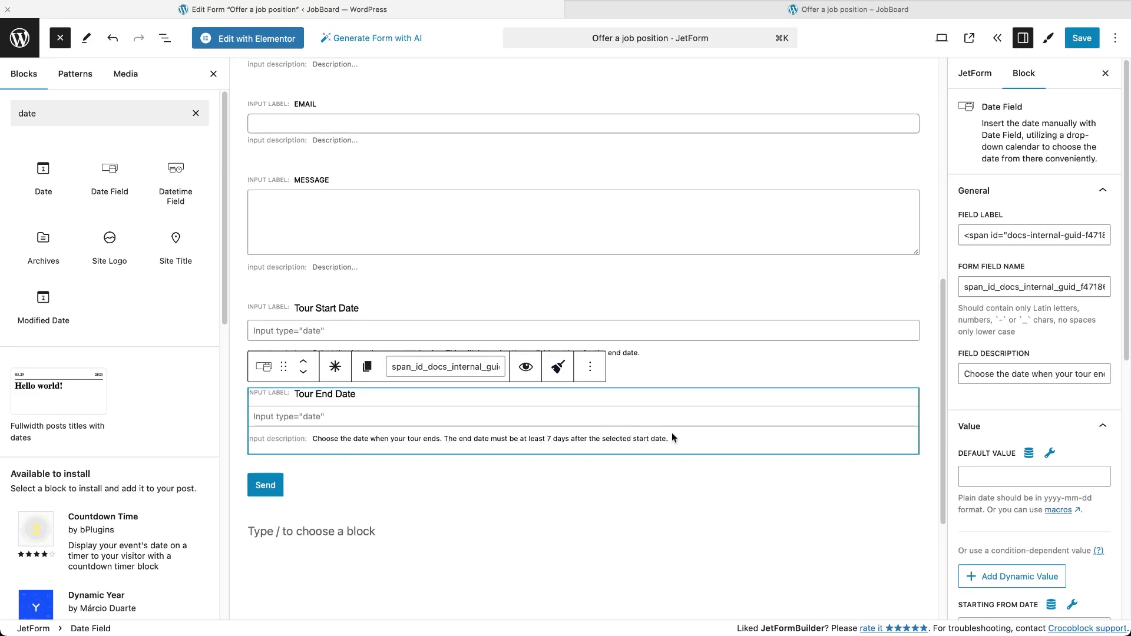
# Step: Copy the Tour Start Date field's Form Field Name
pyautogui.moveTo(1125, 337); pyautogui.dragTo(1125, 495)
pyautogui.click(888, 331)
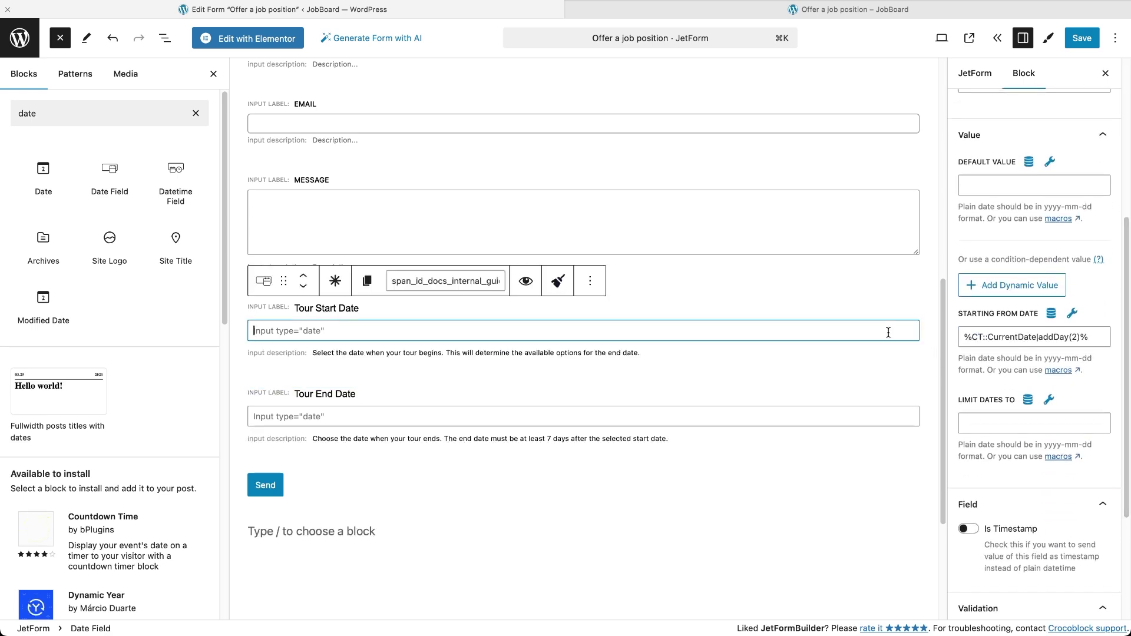
pyautogui.moveTo(1125, 441); pyautogui.dragTo(1125, 315)
pyautogui.click(1049, 235)
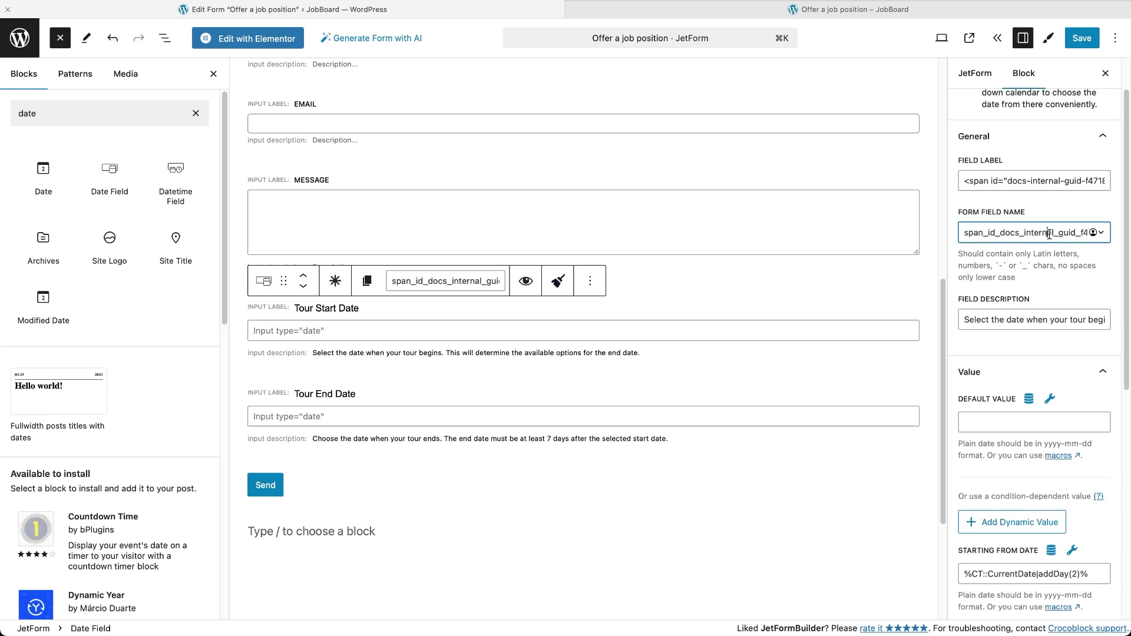
pyautogui.doubleClick(1048, 234)
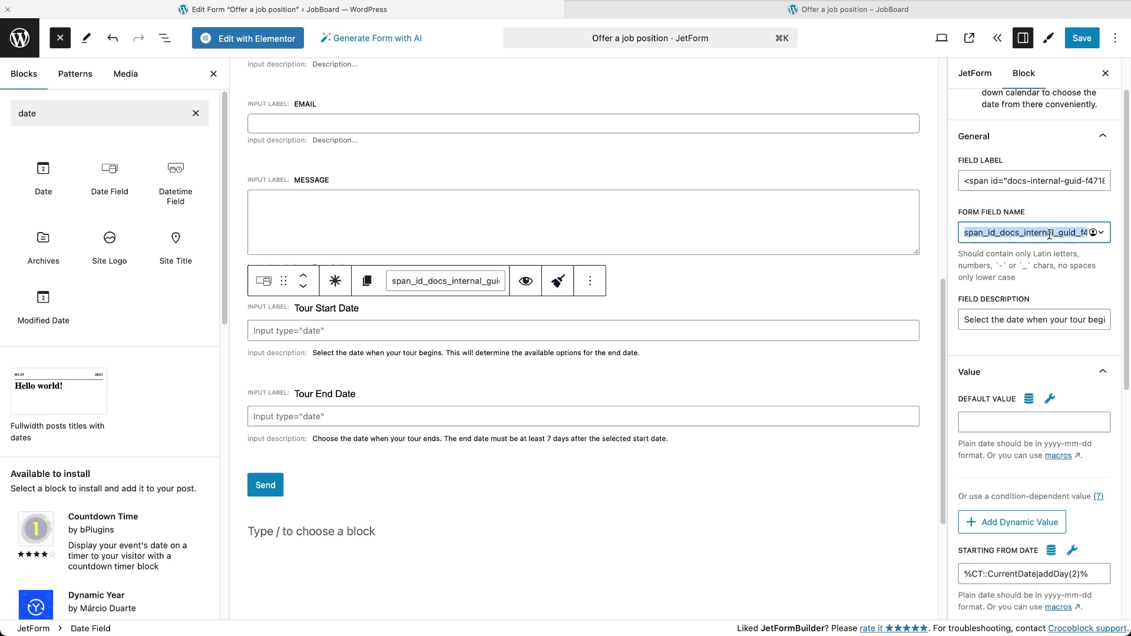
# Step: Make Tour End Date start from the Tour Start Date field macro, clear its upper limit, and save
pyautogui.click(896, 419)
pyautogui.scroll(-5, 1050, 461)
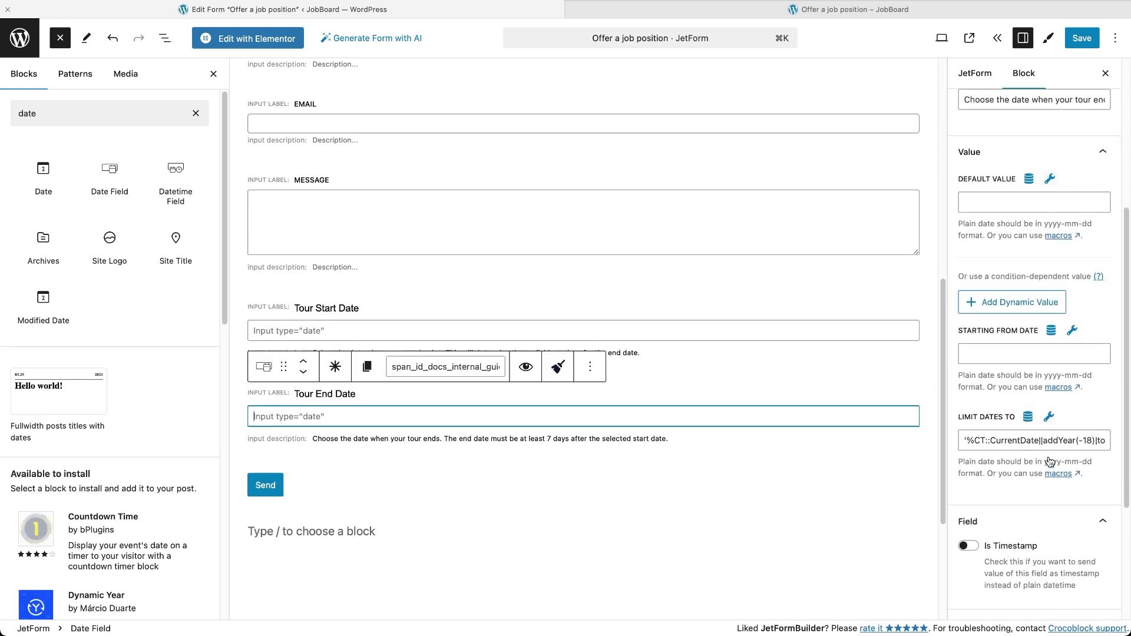
pyautogui.moveTo(975, 437); pyautogui.dragTo(1038, 437)
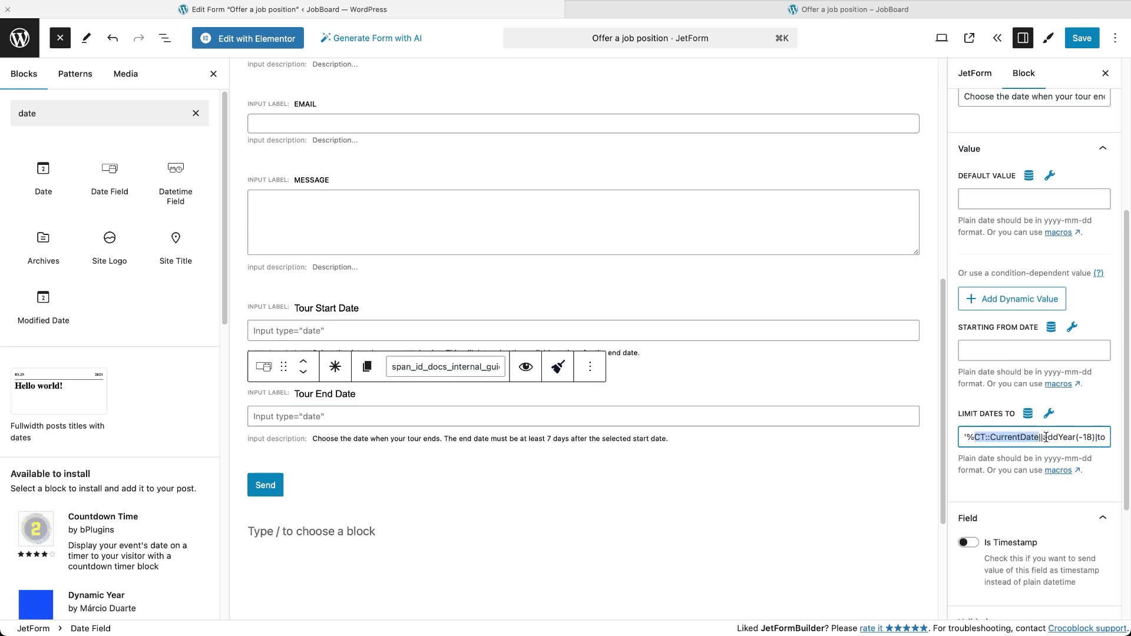
pyautogui.press('super+v')
pyautogui.press('super+a')
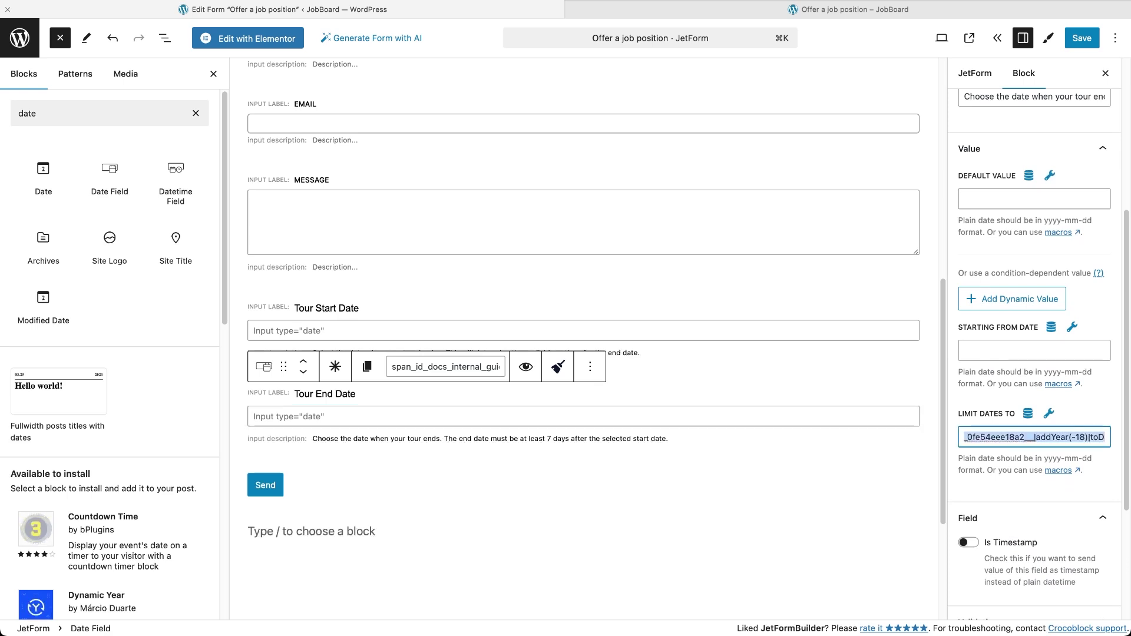
pyautogui.press('BackSpace')
pyautogui.click(1047, 350)
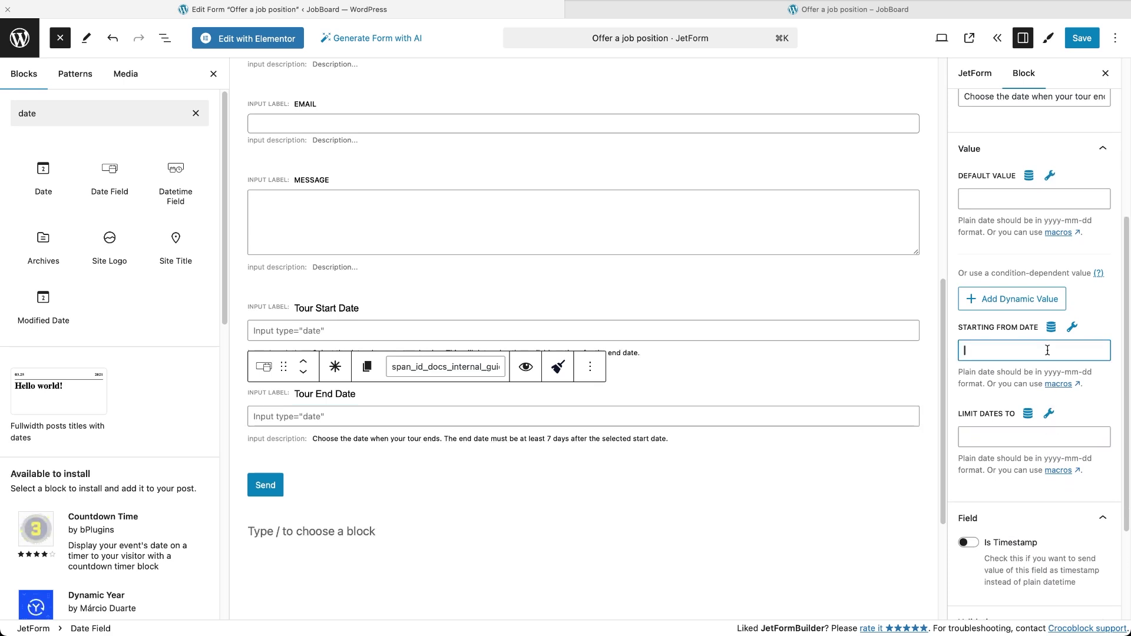
pyautogui.press('super+v')
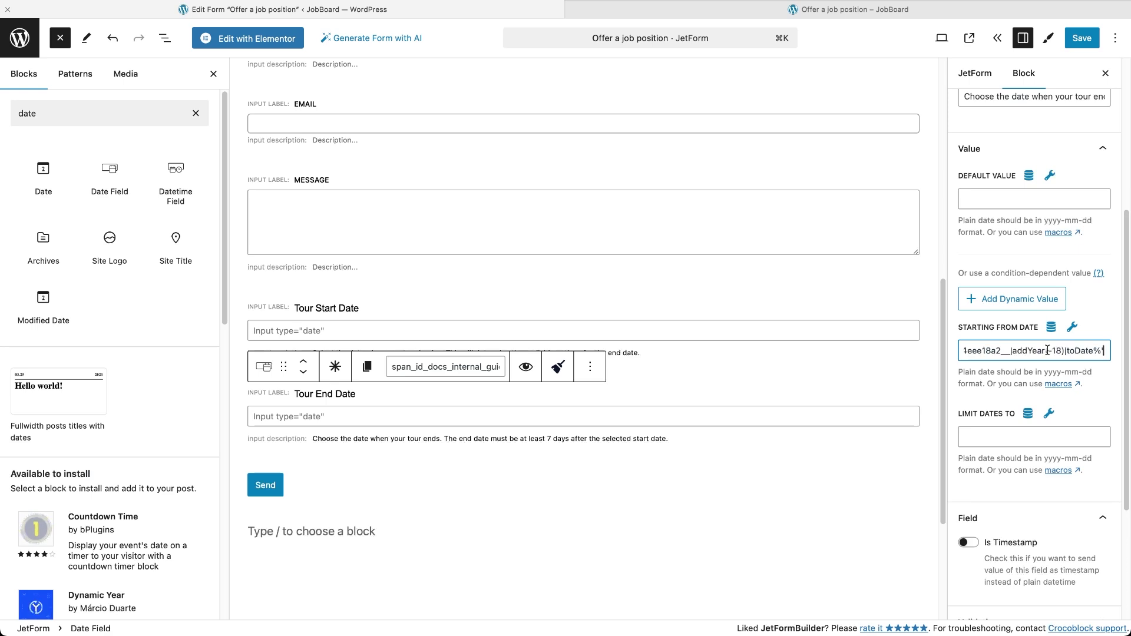
pyautogui.click(1089, 40)
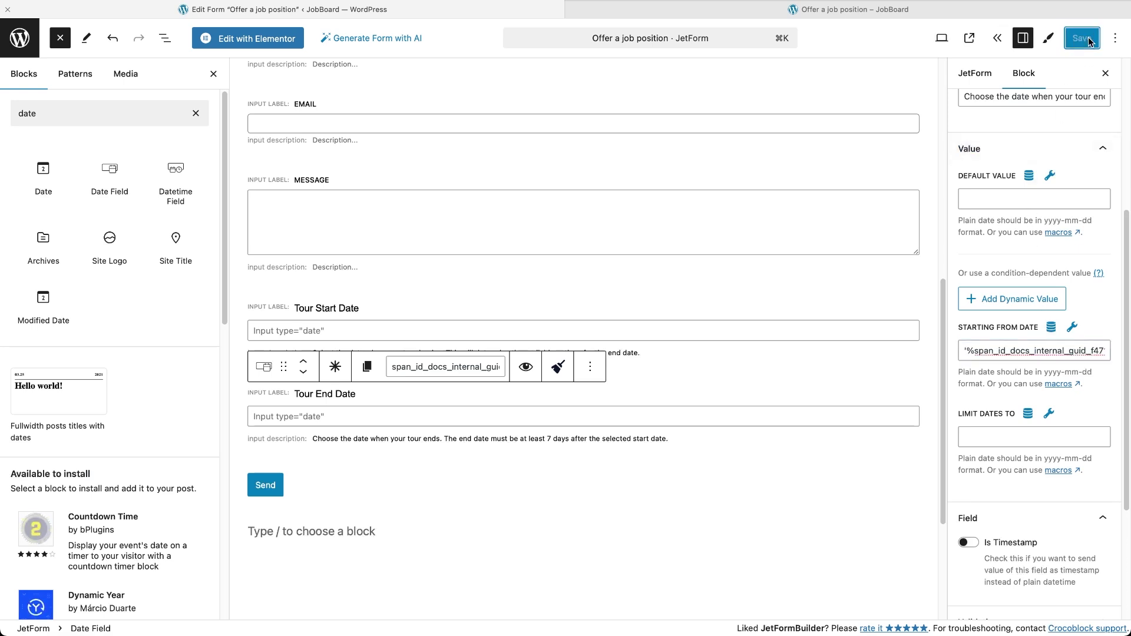
# Step: On the live form, pick Tour Start Date 03/14/2025 and Tour End Date 03/21/2025, then return to the editor
pyautogui.click(1022, 14)
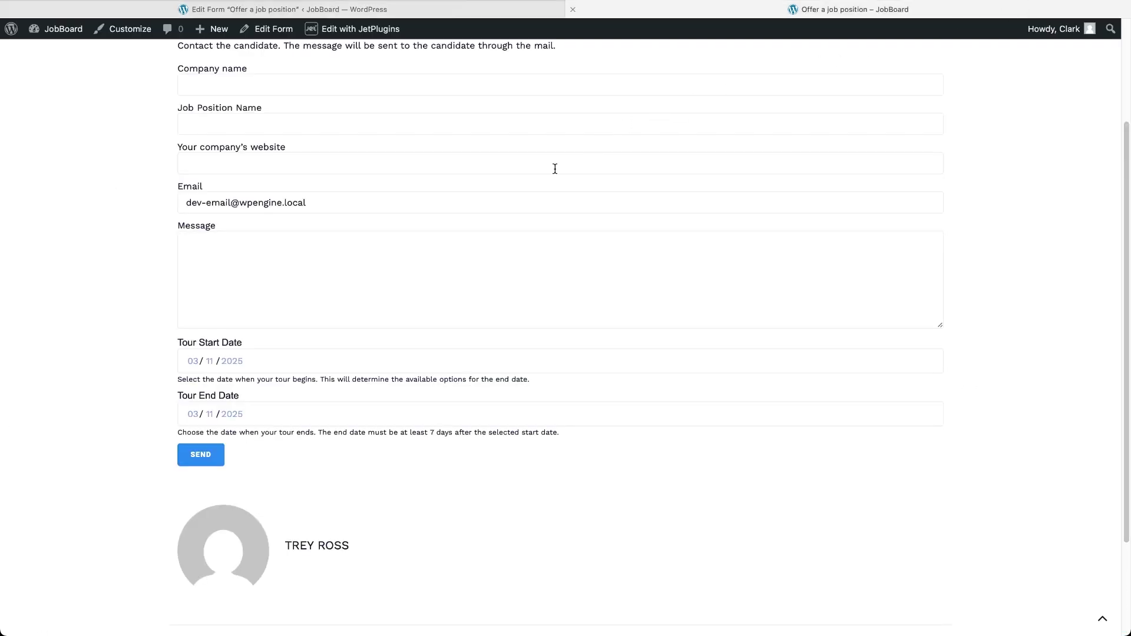
pyautogui.click(417, 360)
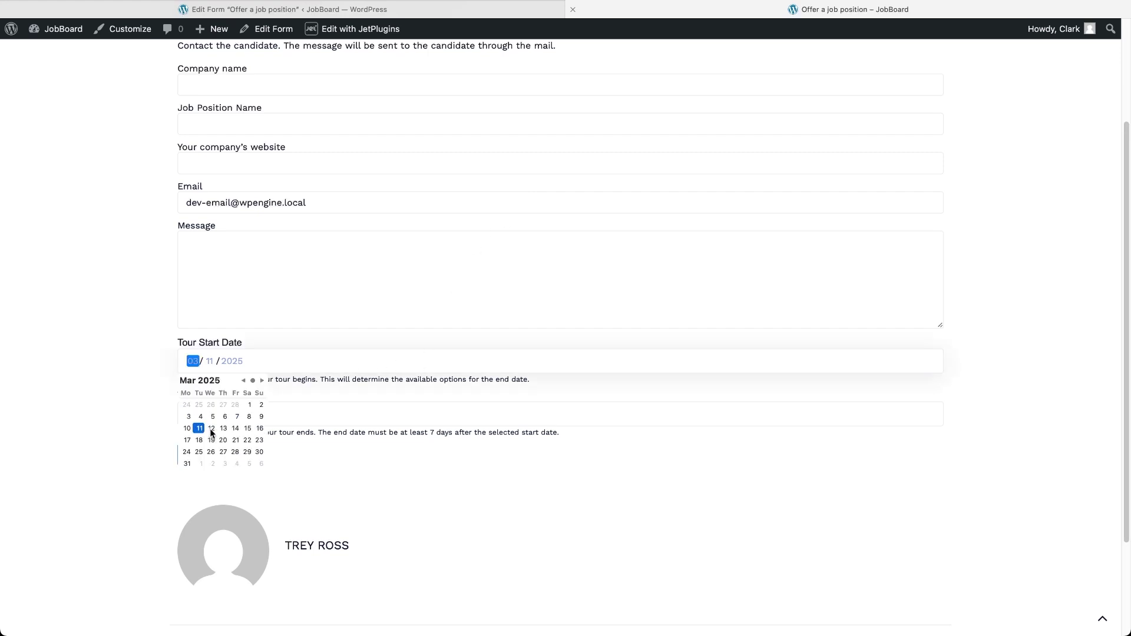
pyautogui.click(235, 429)
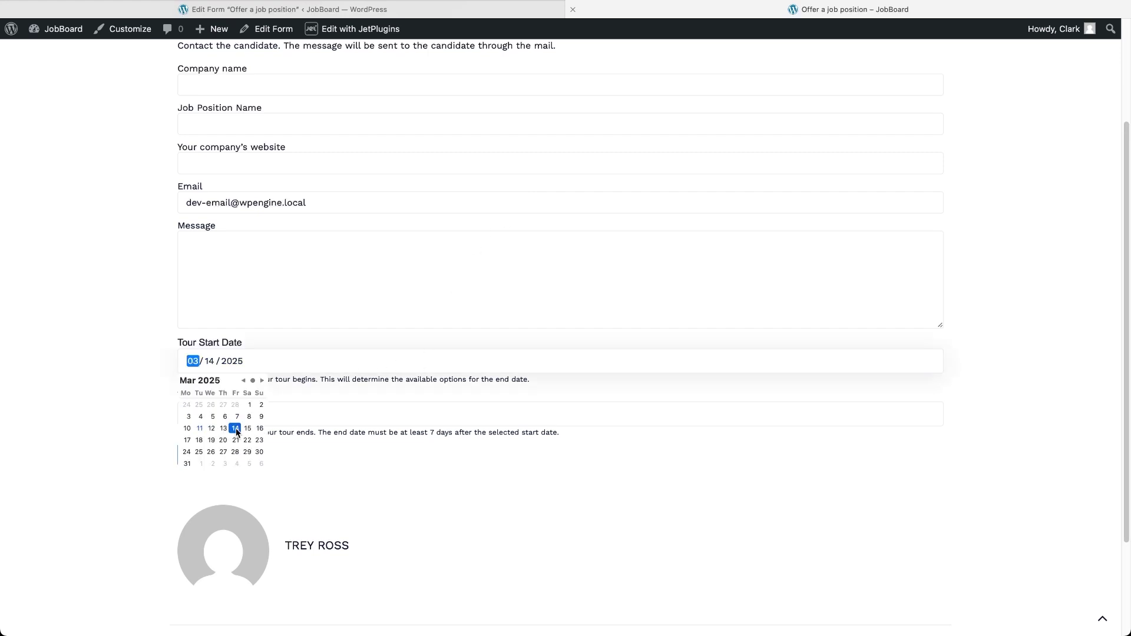
pyautogui.click(285, 414)
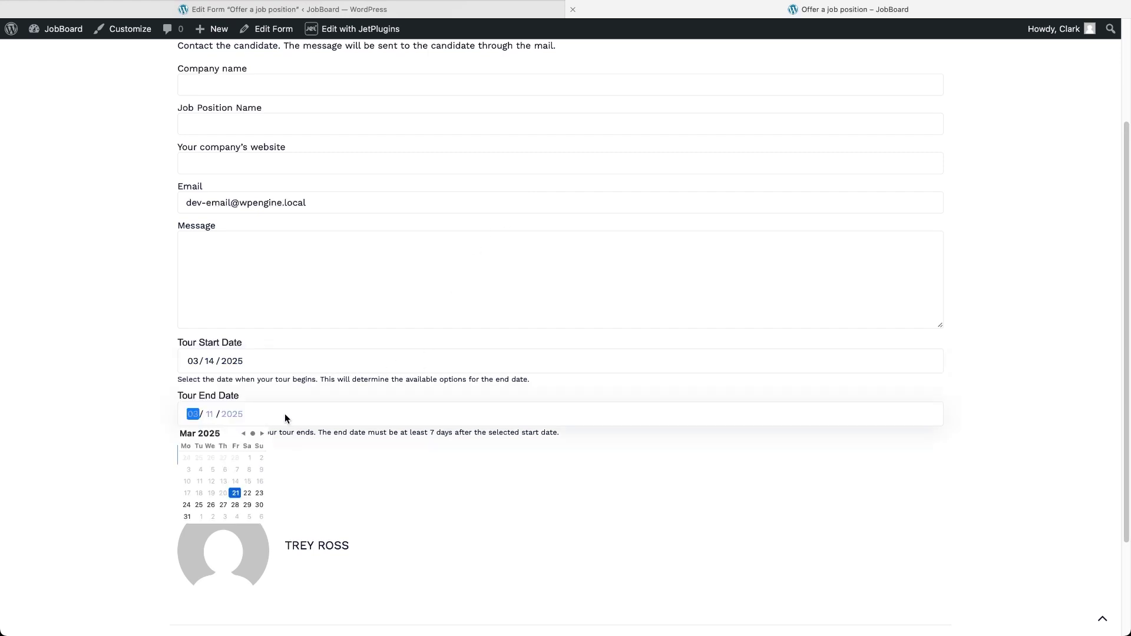
pyautogui.click(235, 495)
pyautogui.click(292, 453)
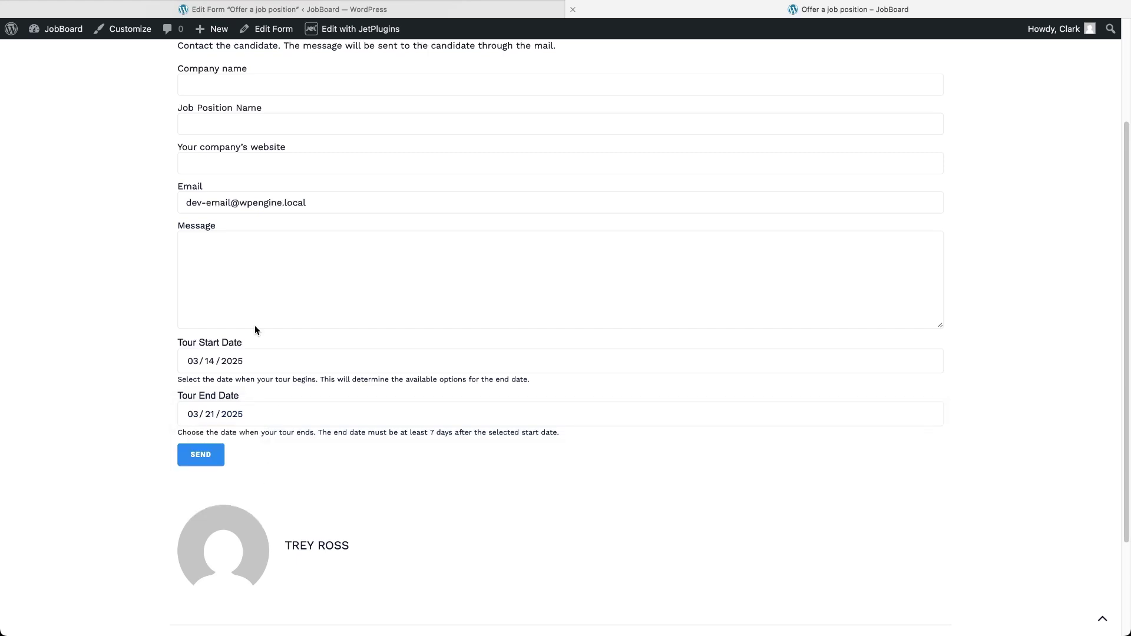
pyautogui.click(312, 10)
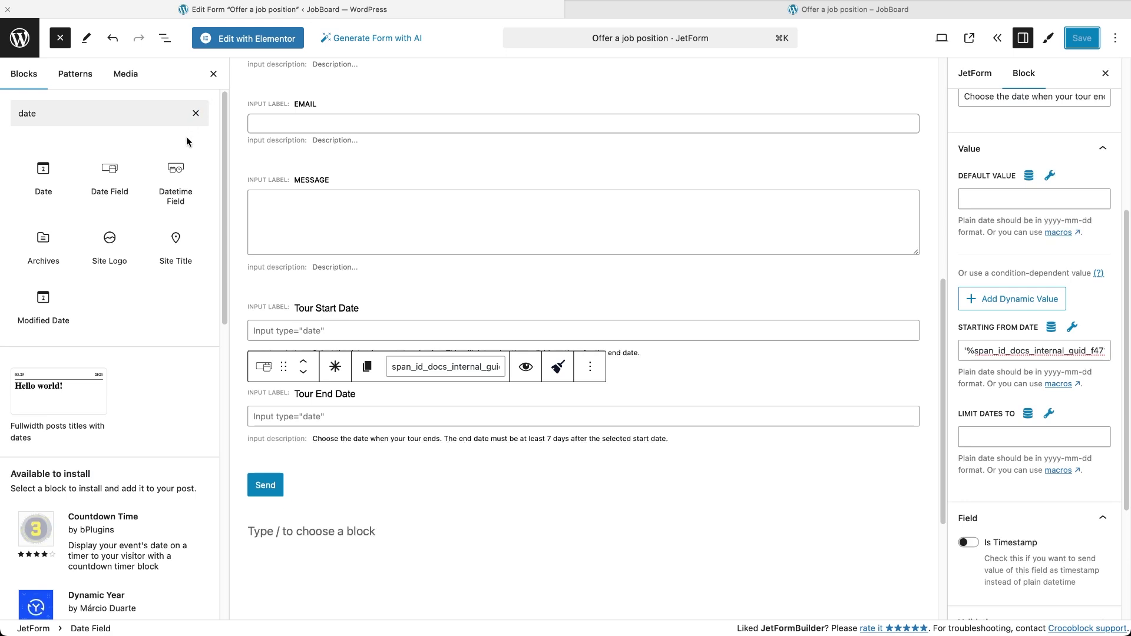
# Step: Add a Select Exact Time datetime field starting from %CT::CurrentDate|addDay(2)|toDateTime% and save
pyautogui.moveTo(175, 176); pyautogui.dragTo(320, 463)
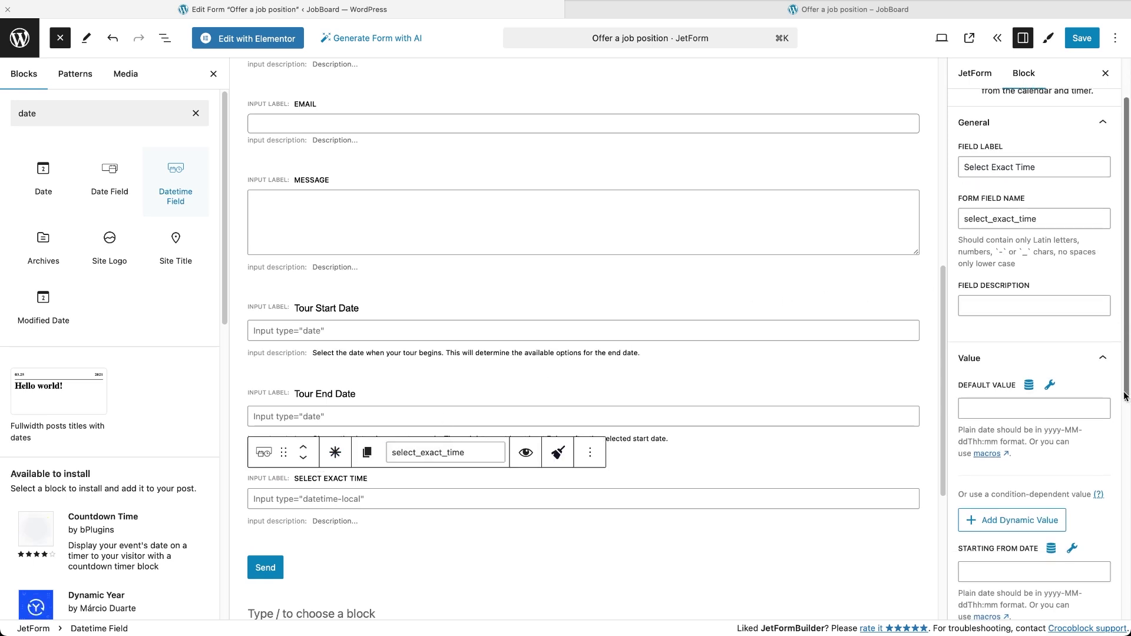
pyautogui.moveTo(1122, 353); pyautogui.dragTo(1121, 521)
pyautogui.scroll(-1, 1121, 521)
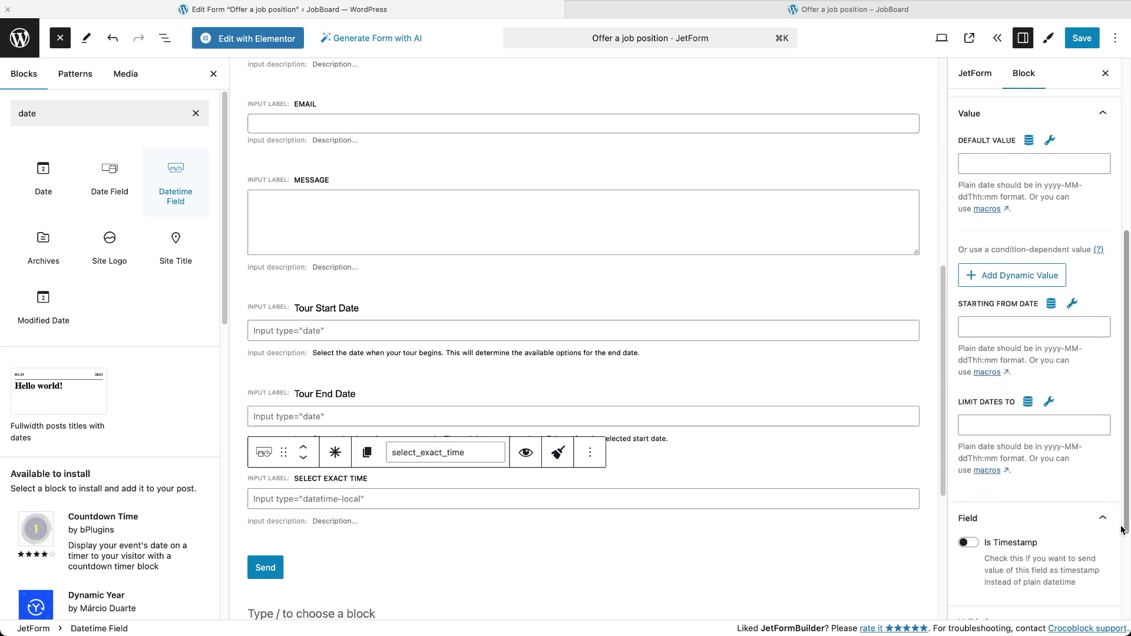
pyautogui.click(1022, 326)
pyautogui.write("'%CT::CurrentDate|toDateTime%'")
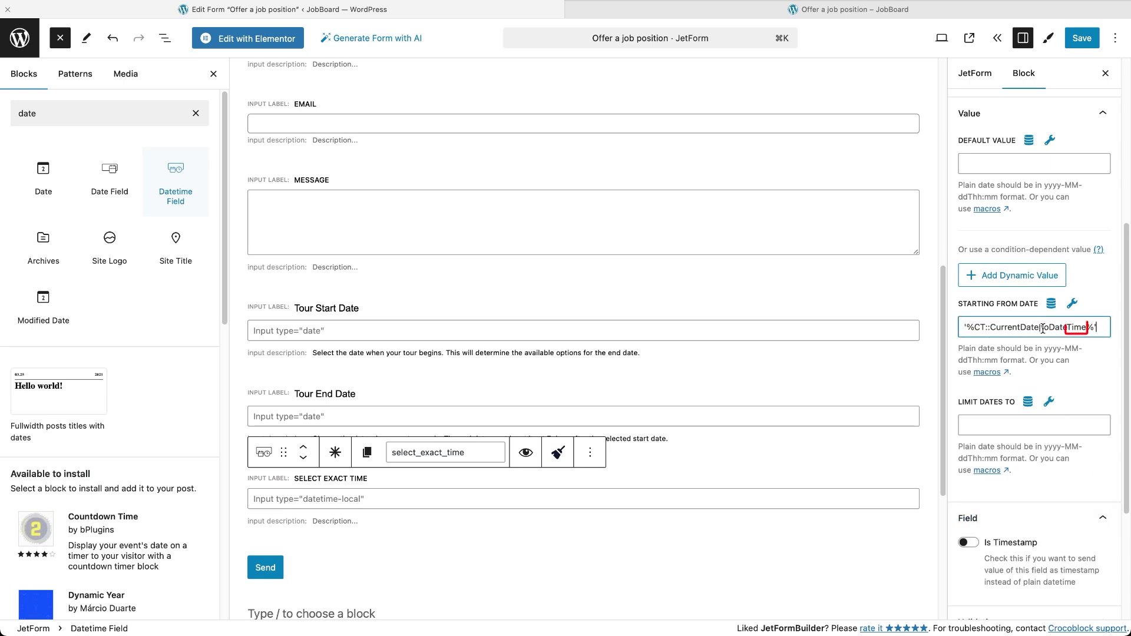
pyautogui.write('addDay(2)|')
pyautogui.click(1081, 39)
# Step: On the live form, try dates in Select Exact Time, ending at 03/13/2025, 09:47 PM
pyautogui.click(1000, 11)
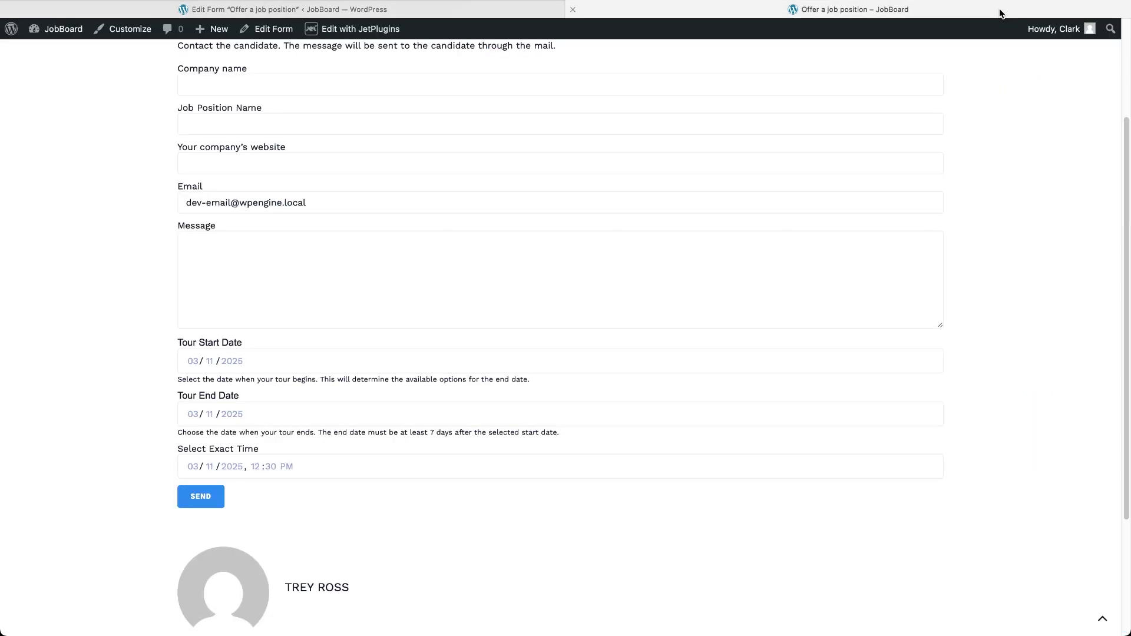
pyautogui.click(272, 467)
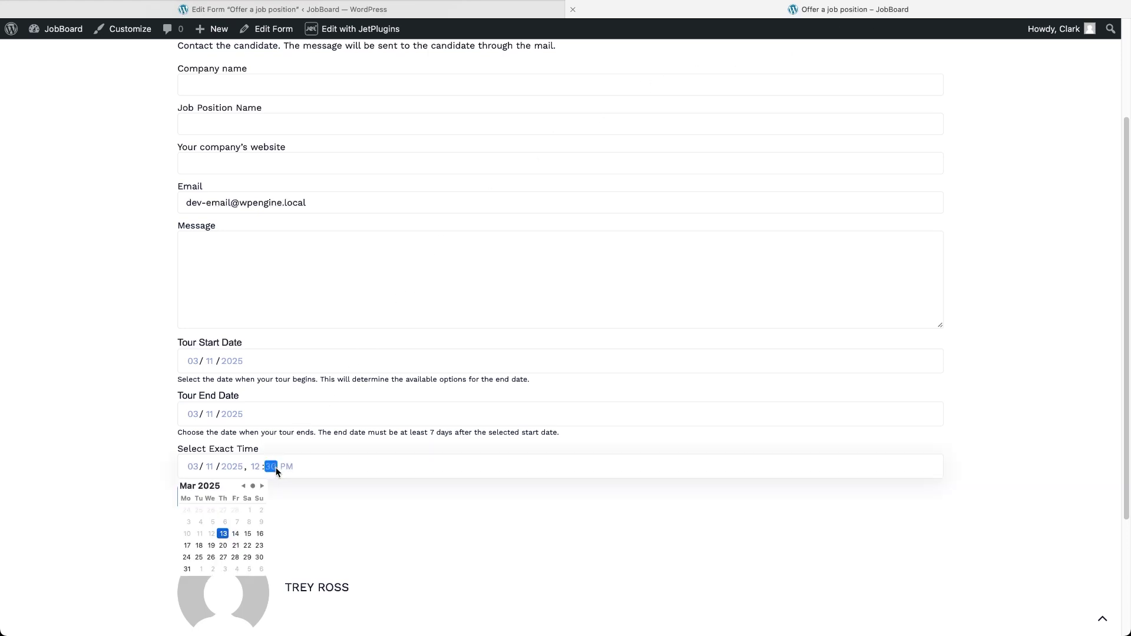
pyautogui.click(247, 534)
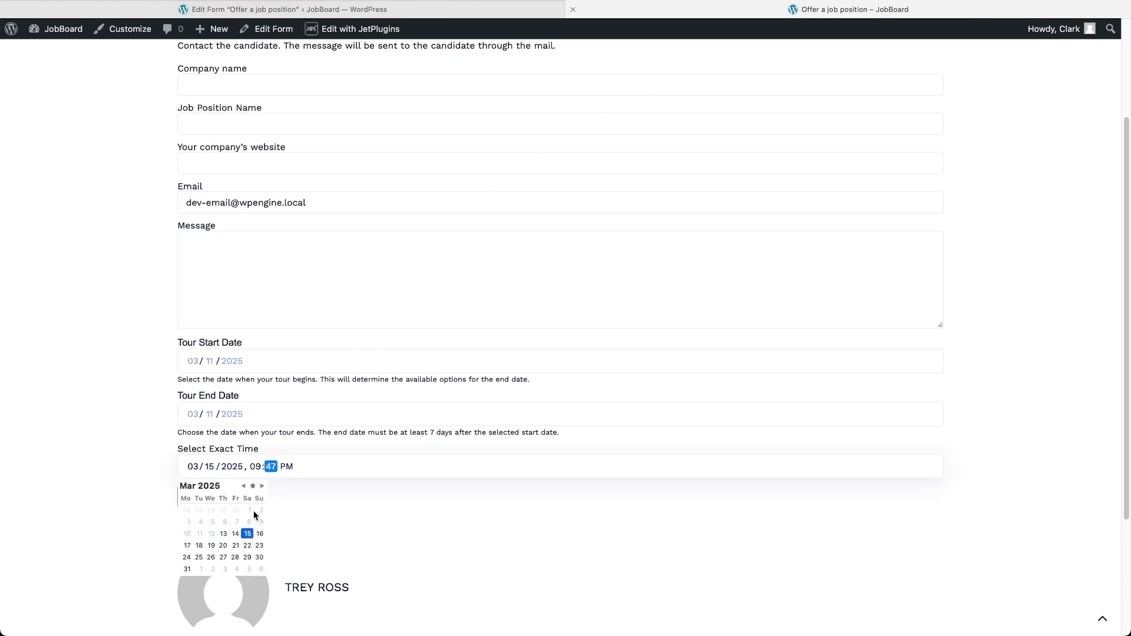
pyautogui.click(256, 468)
pyautogui.press('Down')
pyautogui.press('Down')
pyautogui.click(284, 496)
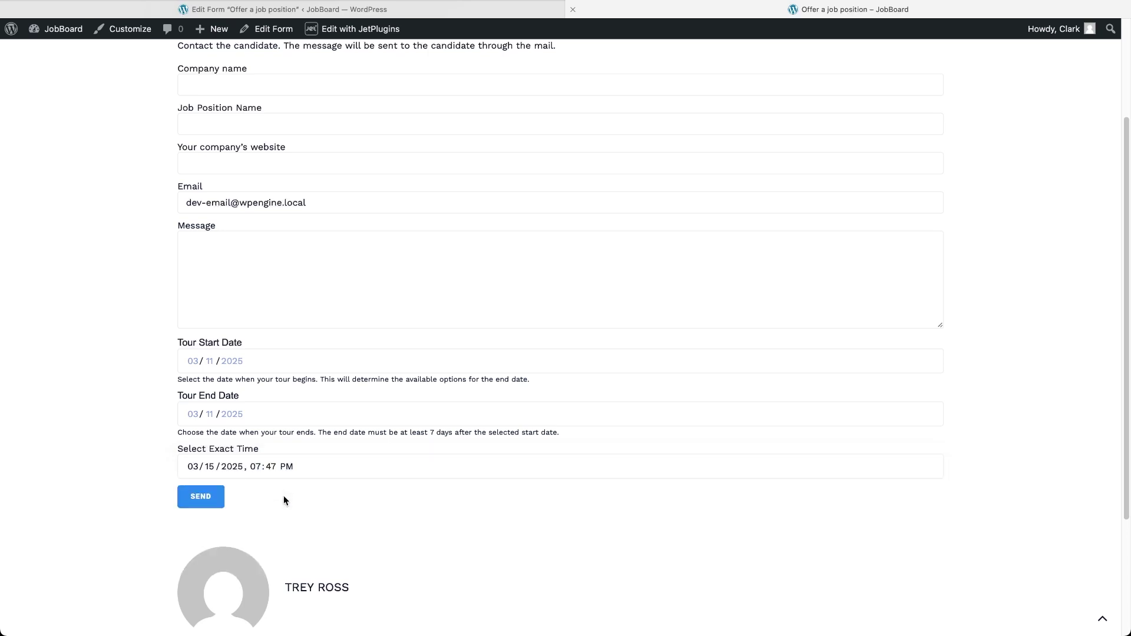
pyautogui.click(233, 467)
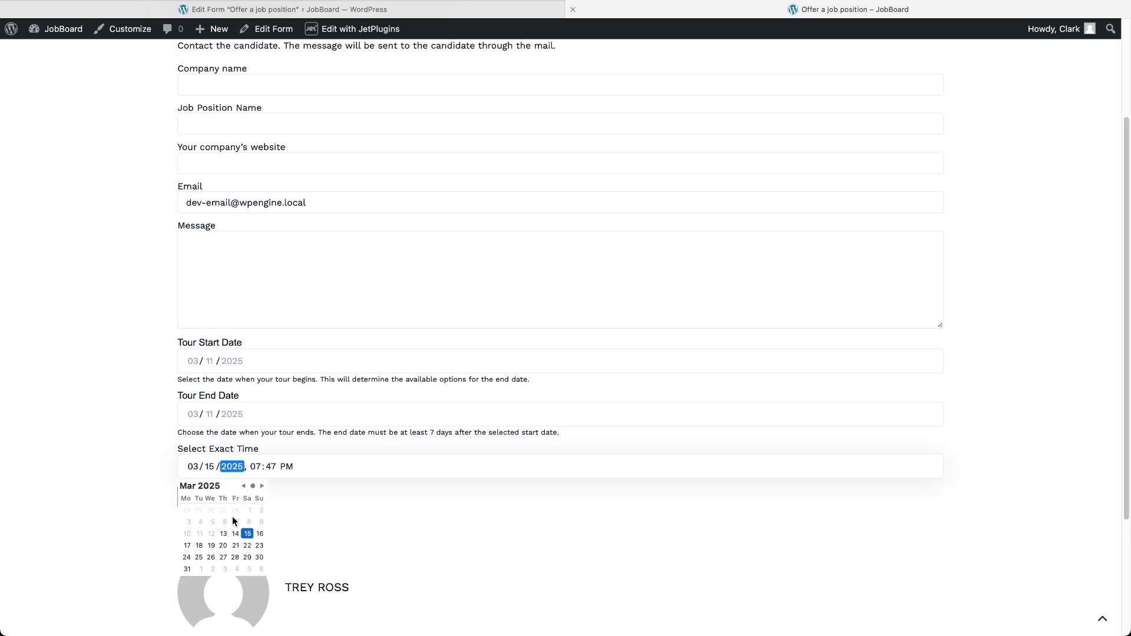
pyautogui.click(223, 534)
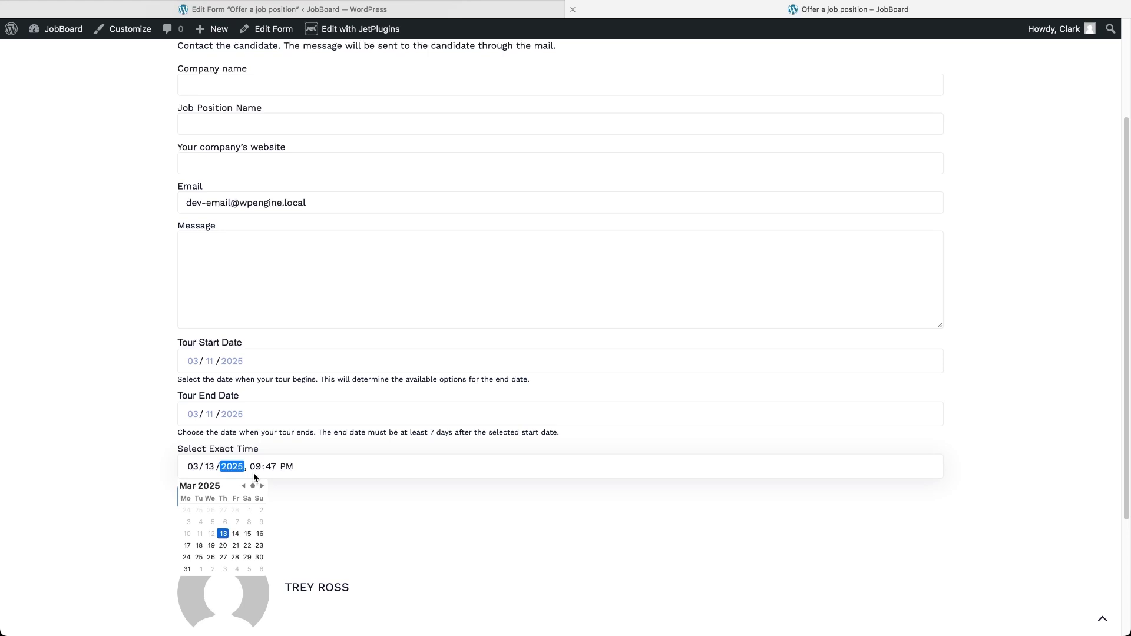